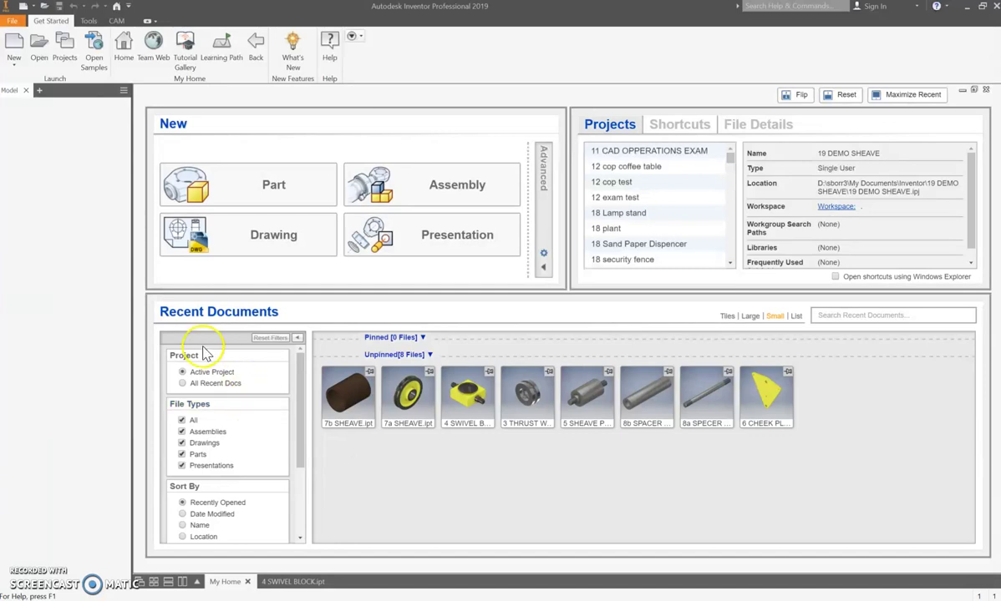
Create a new metric assembly from the Standard (mm).iam template and place one instance of 7a SHEAVE.ipt in it
click(15, 46)
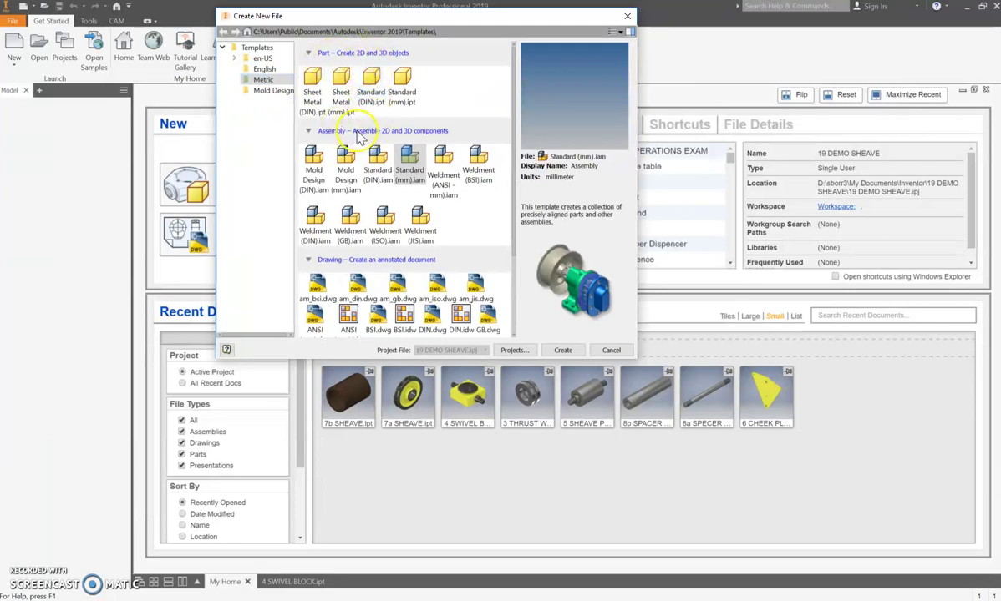
double_click(409, 188)
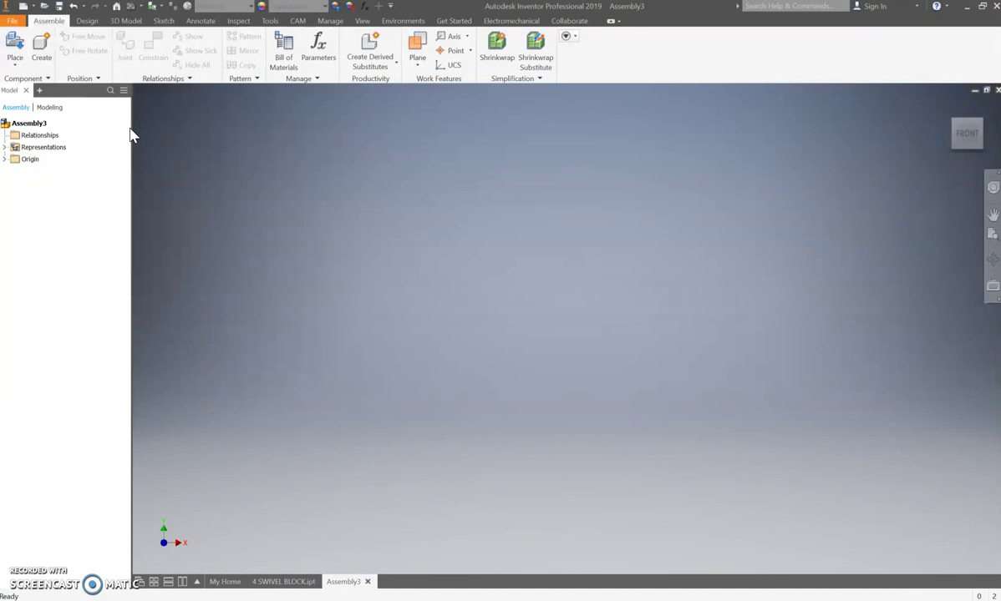
click(13, 46)
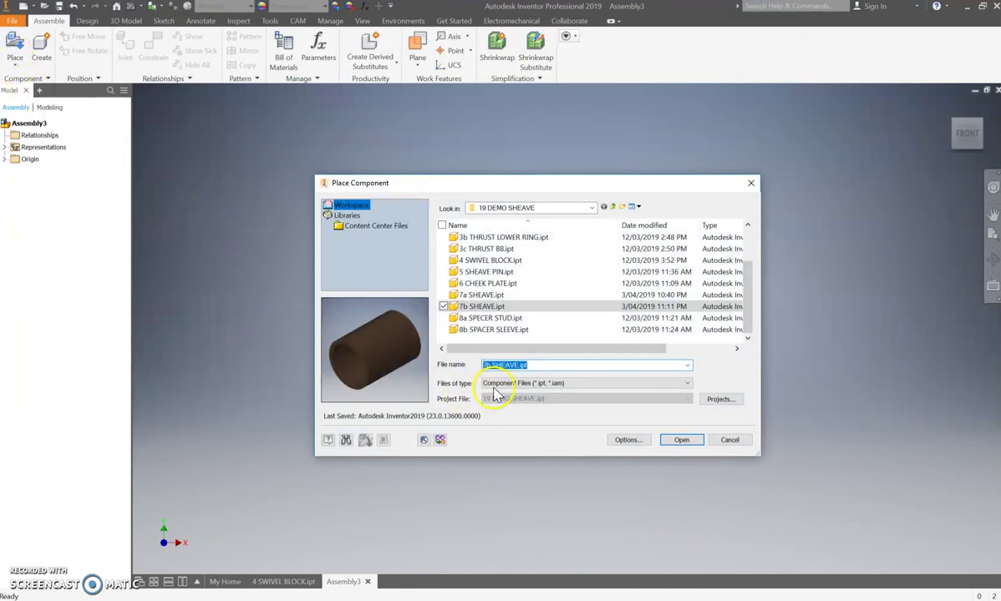
click(482, 296)
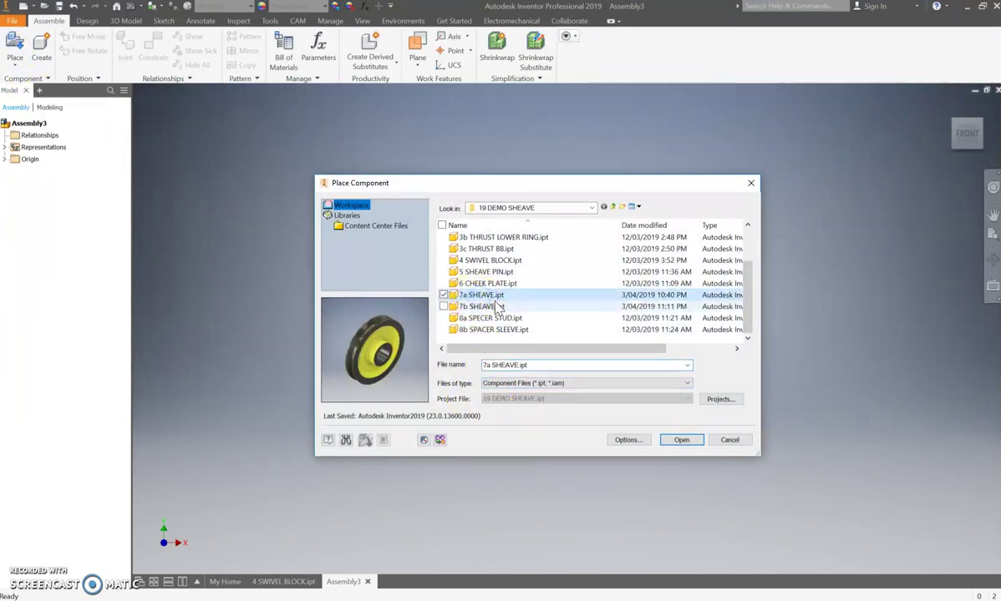
click(482, 297)
double_click(483, 300)
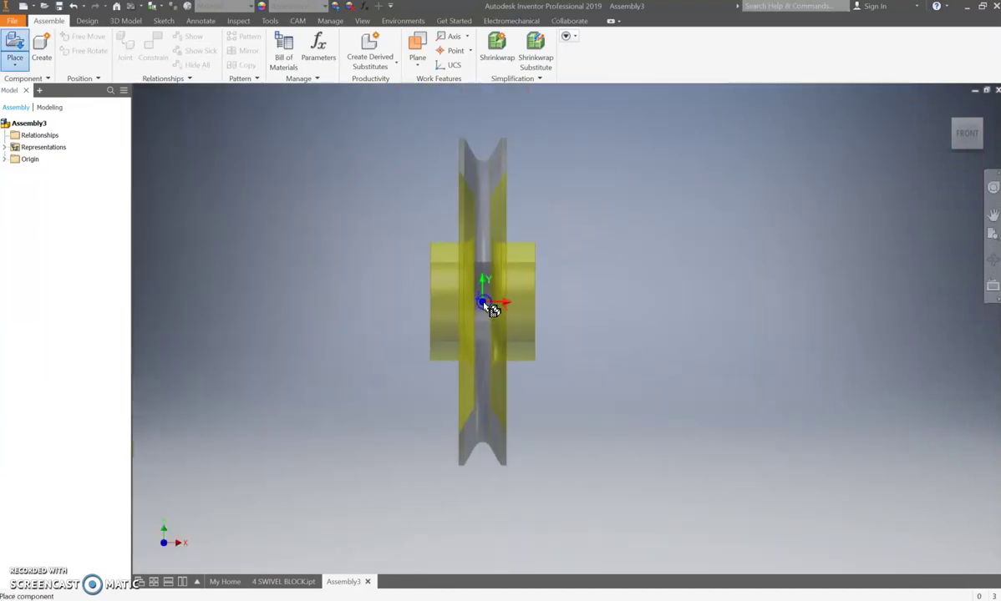
click(451, 309)
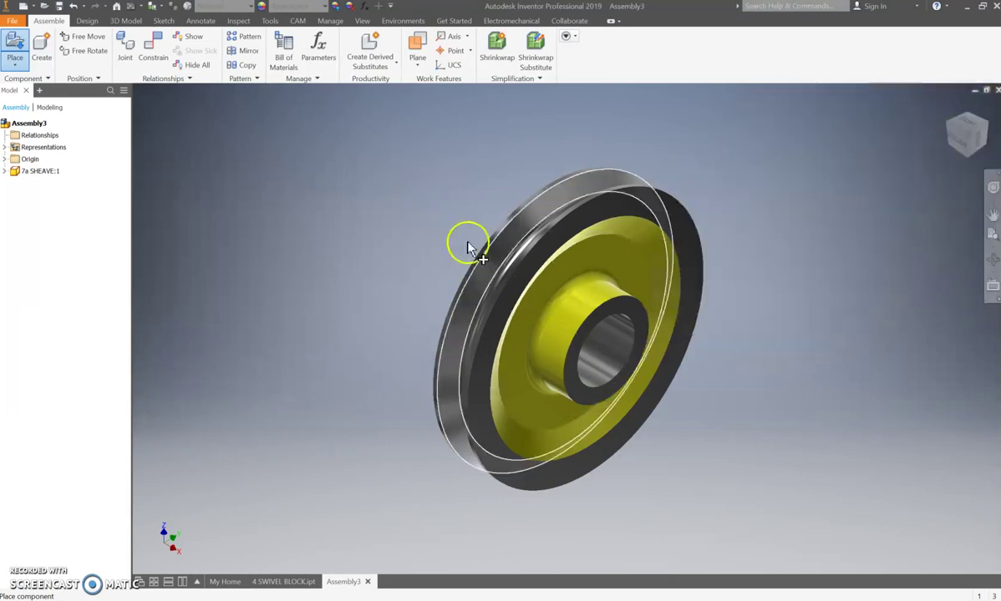
key(Escape)
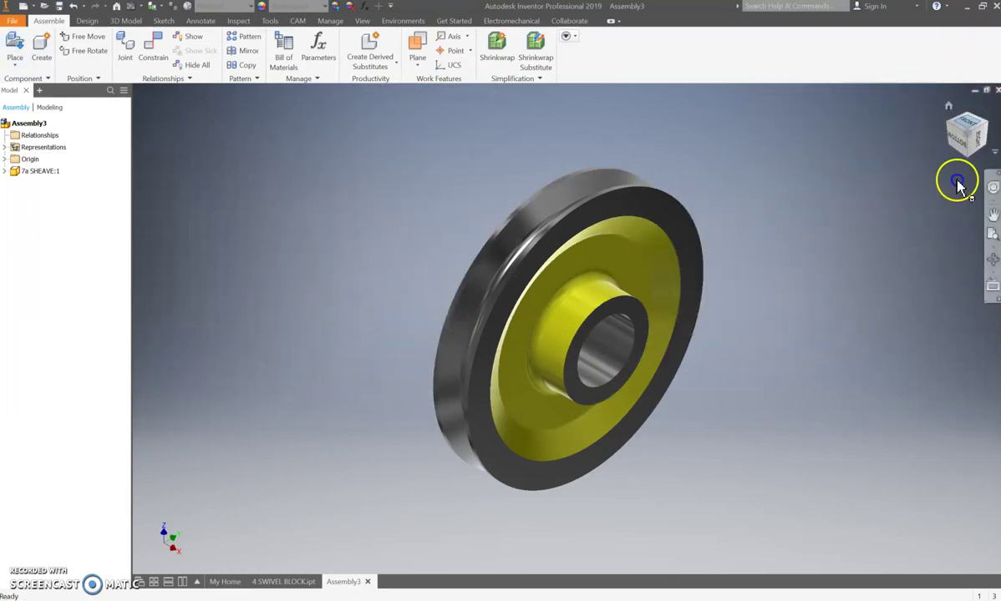
Orient the sheave to the top-front-right isometric view and set it as the home view with Fit to View
click(971, 125)
click(984, 106)
click(980, 123)
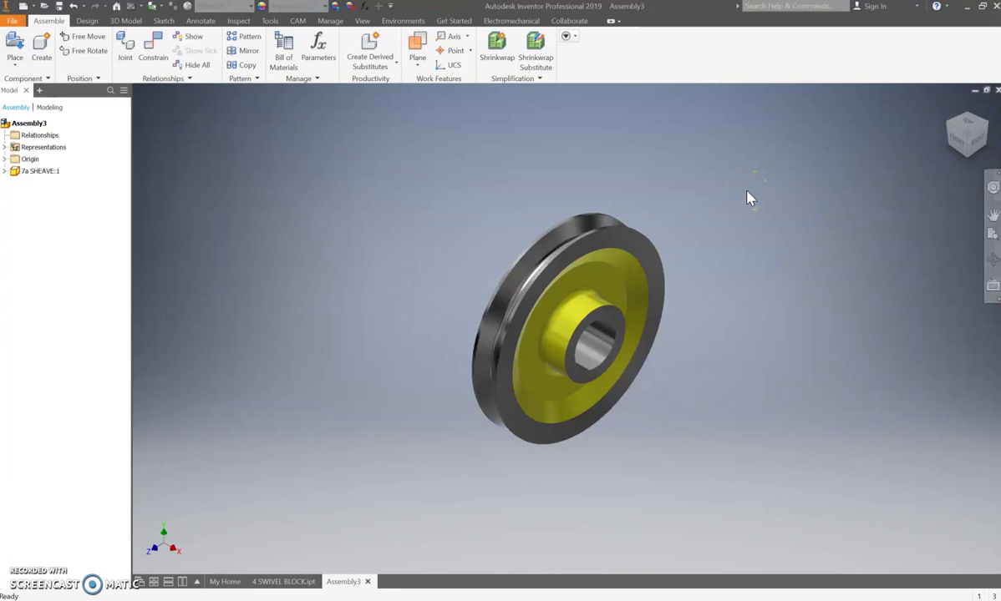
right_click(966, 137)
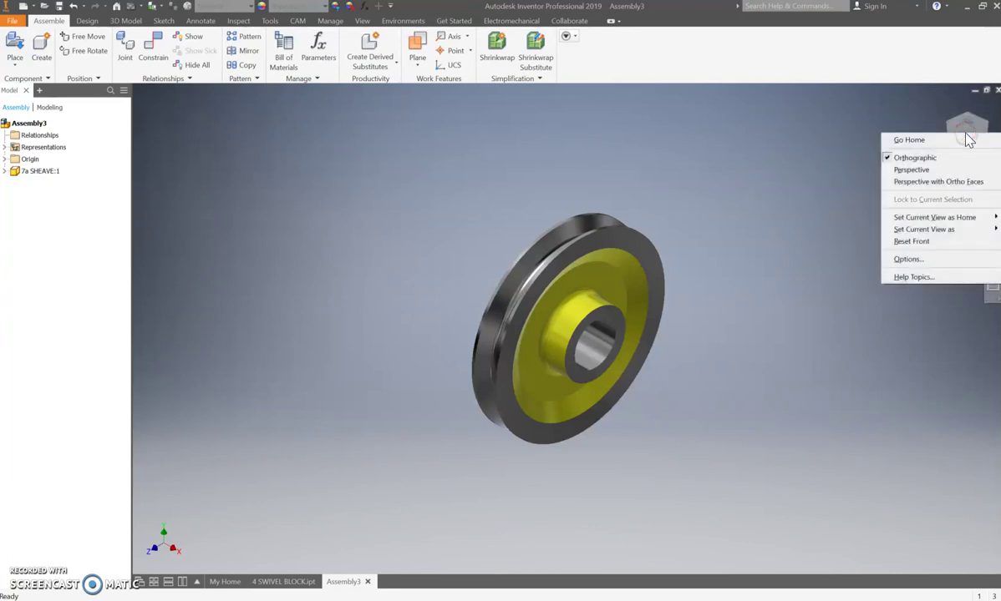
mouse_move(935, 219)
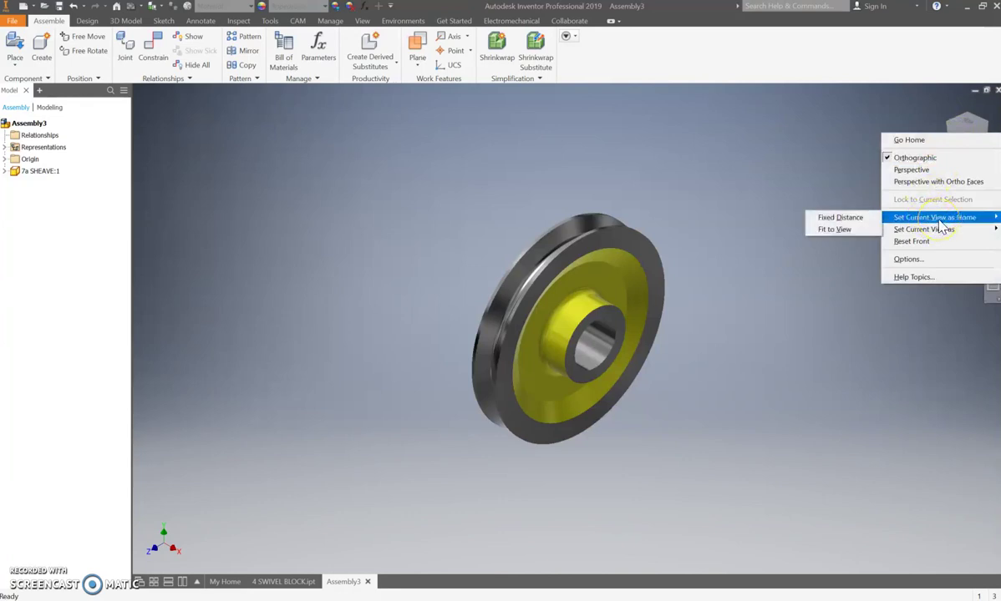
click(831, 231)
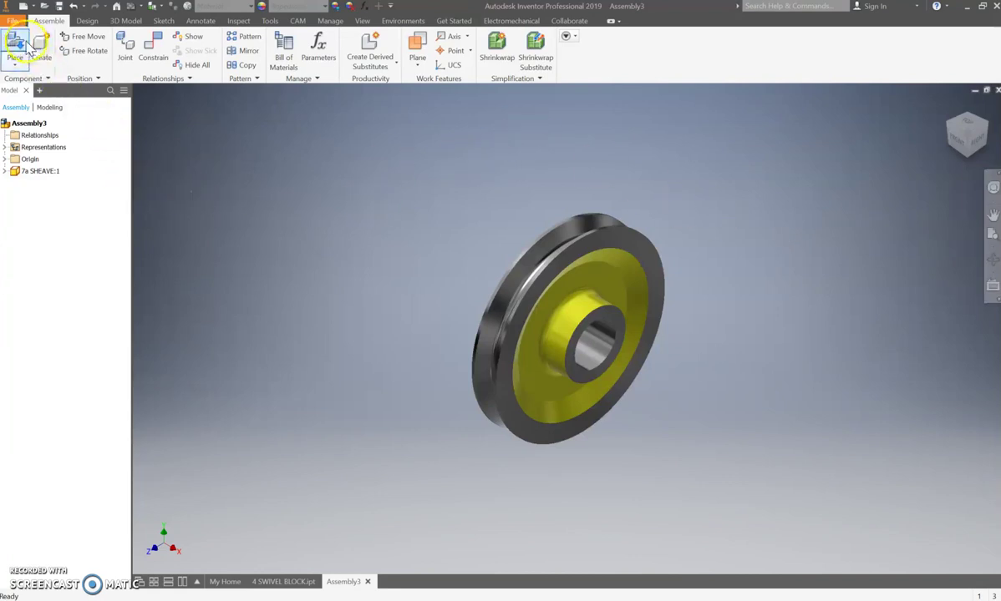
Ground the 7a SHEAVE component in the assembly
click(17, 172)
right_click(16, 173)
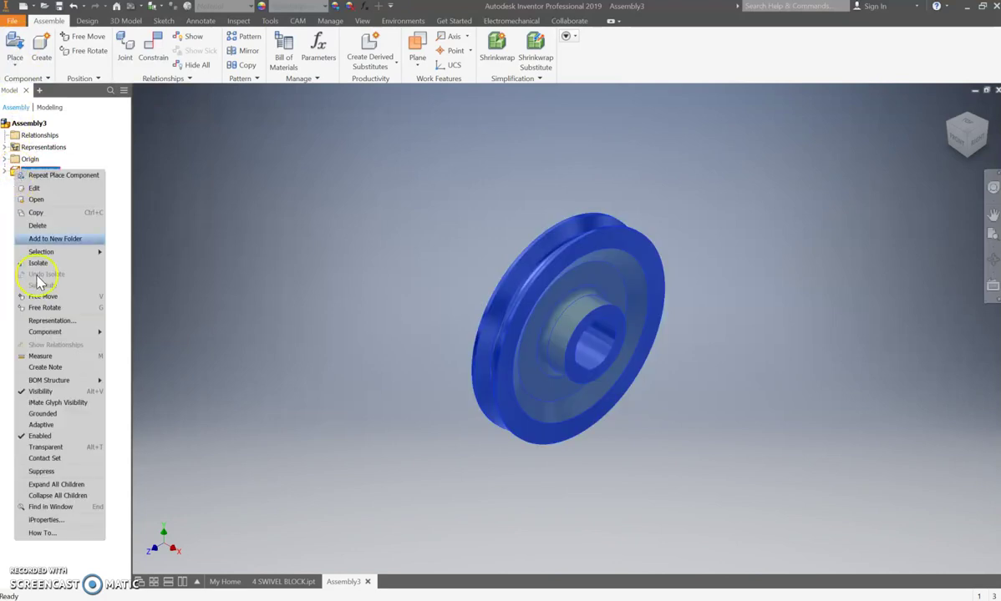
click(44, 414)
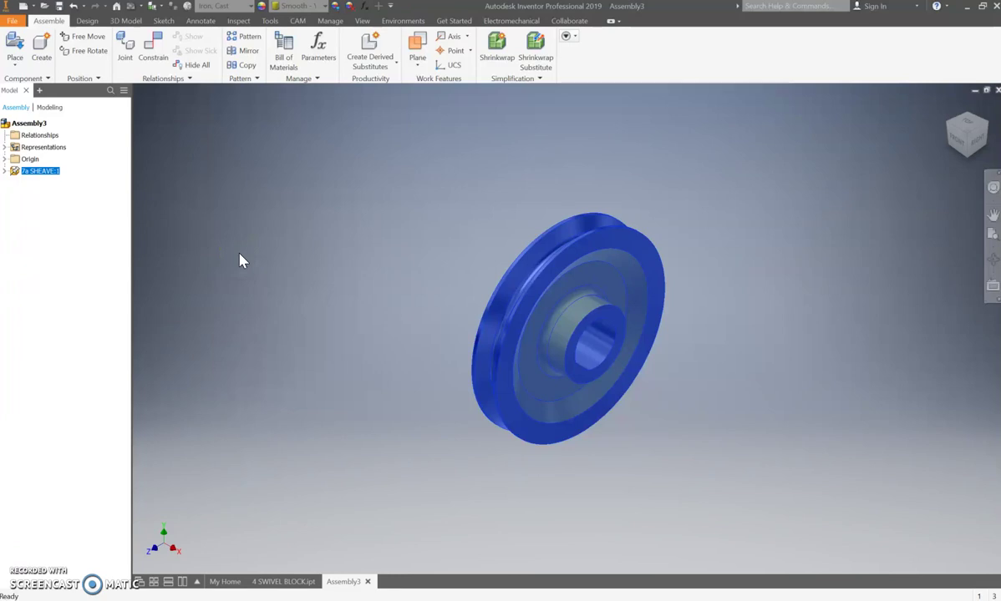
click(267, 268)
Place one instance of 7b SHEAVE.ipt beside the grounded sheave
click(15, 46)
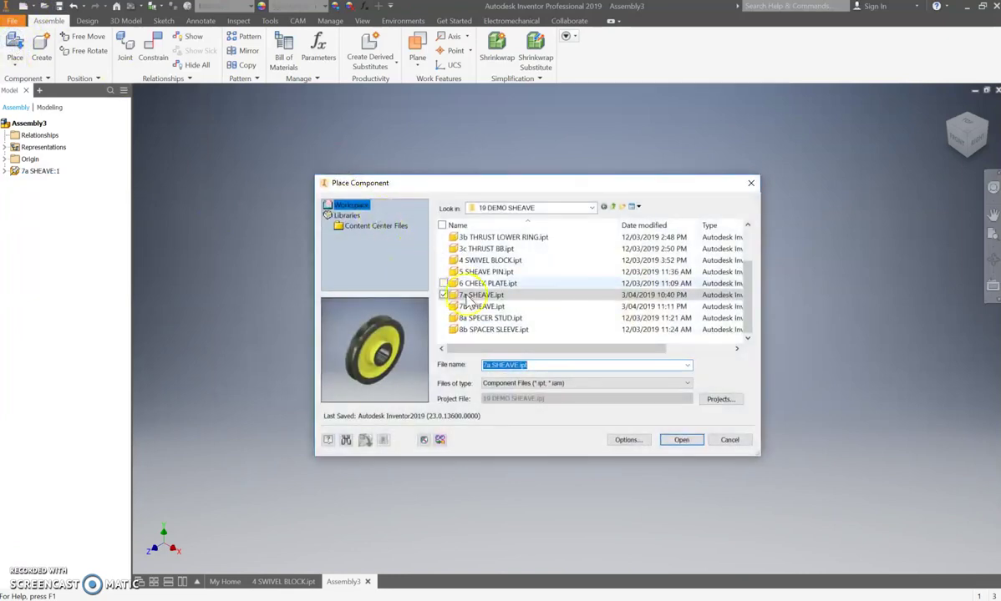
click(471, 306)
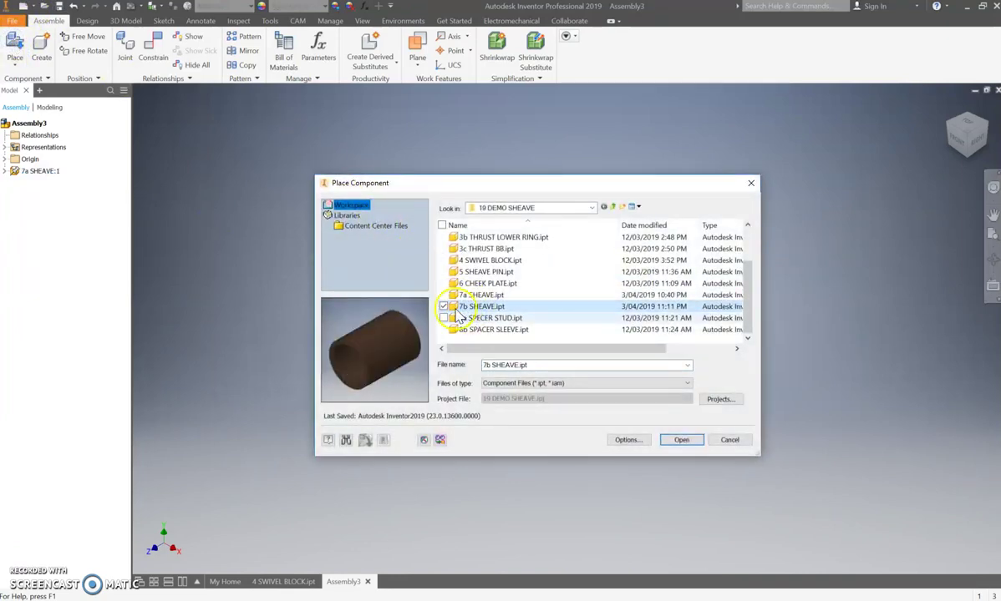
click(682, 440)
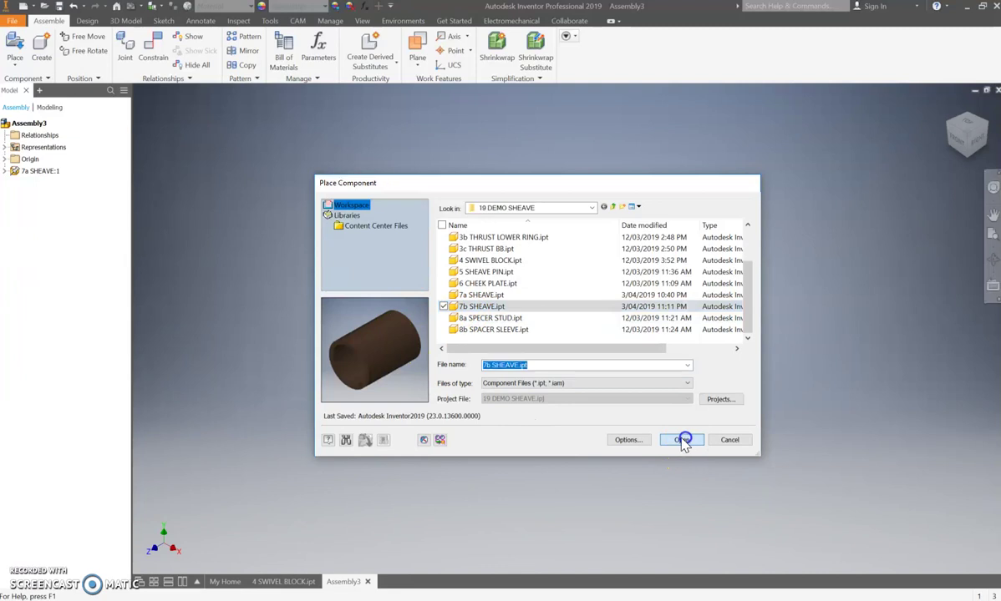
click(800, 328)
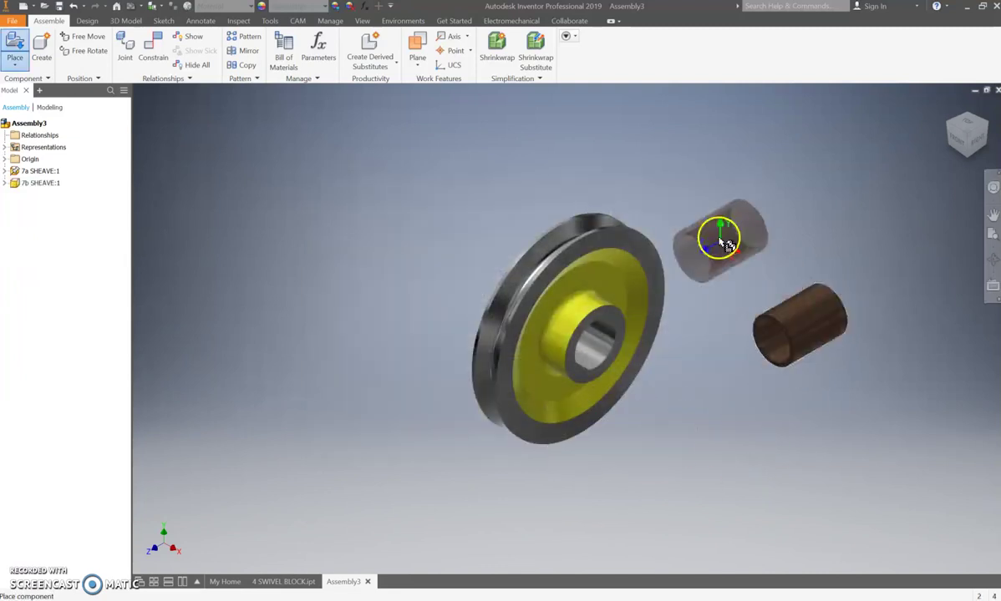
key(Escape)
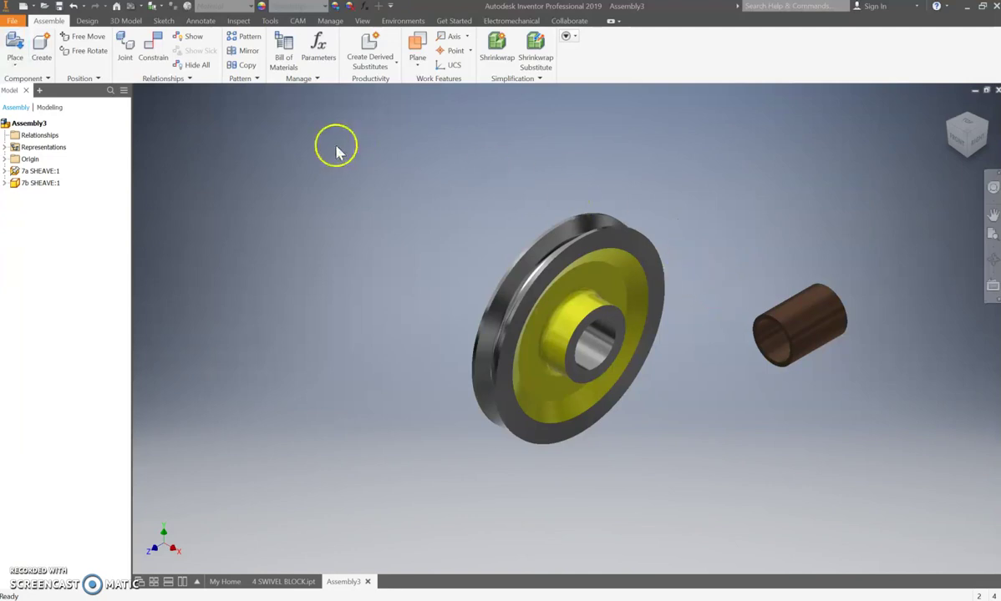
Add an Insert constraint with the Aligned solution between the bushing's end edge and the sheave's bore edge
click(150, 49)
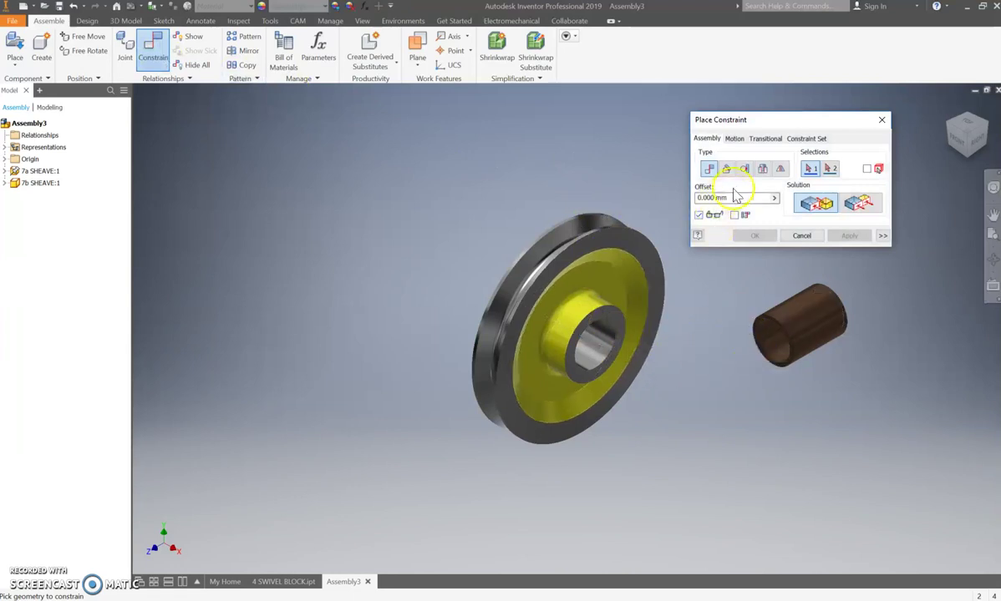
click(761, 169)
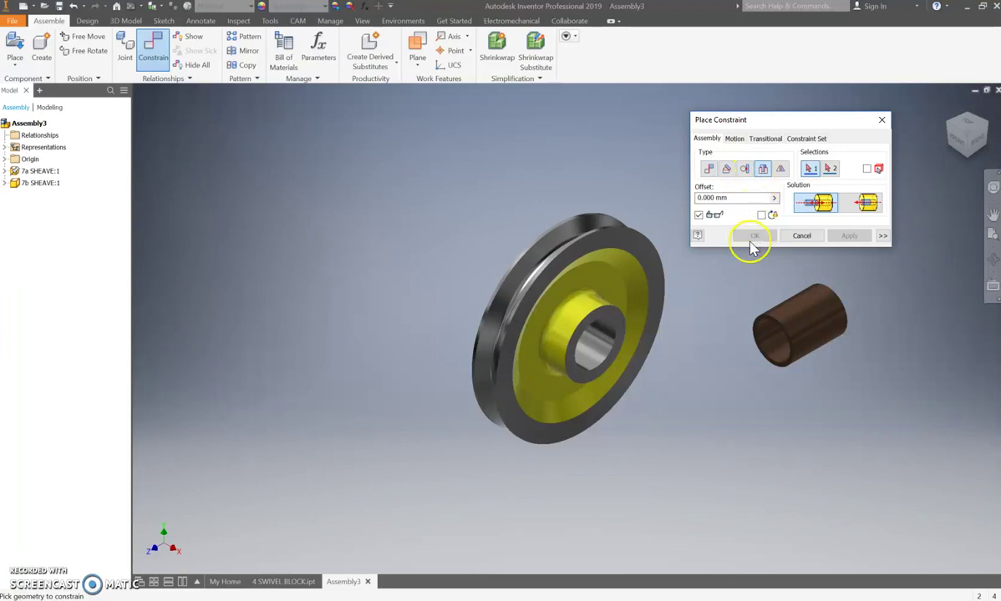
click(723, 297)
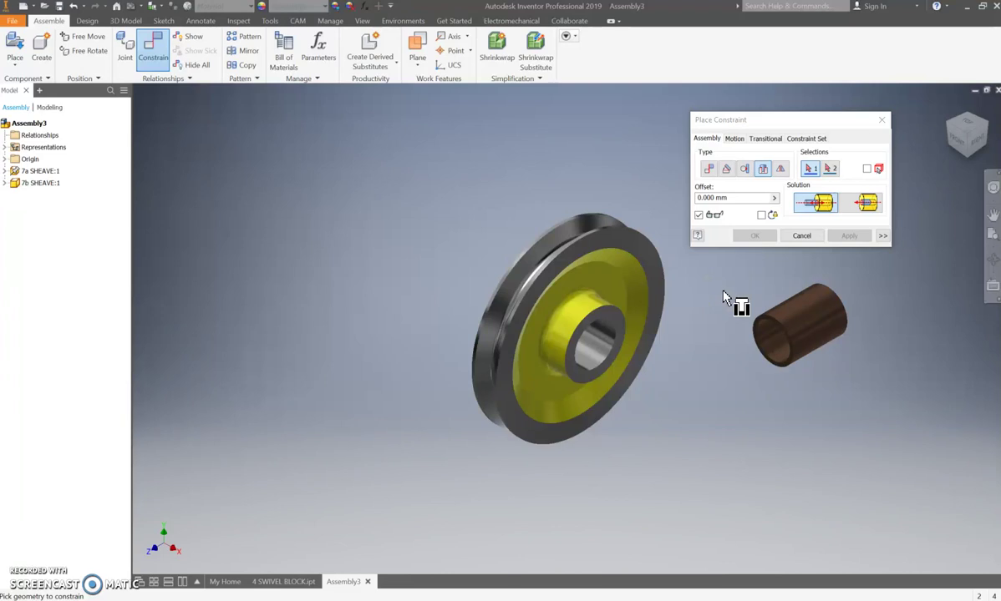
click(865, 207)
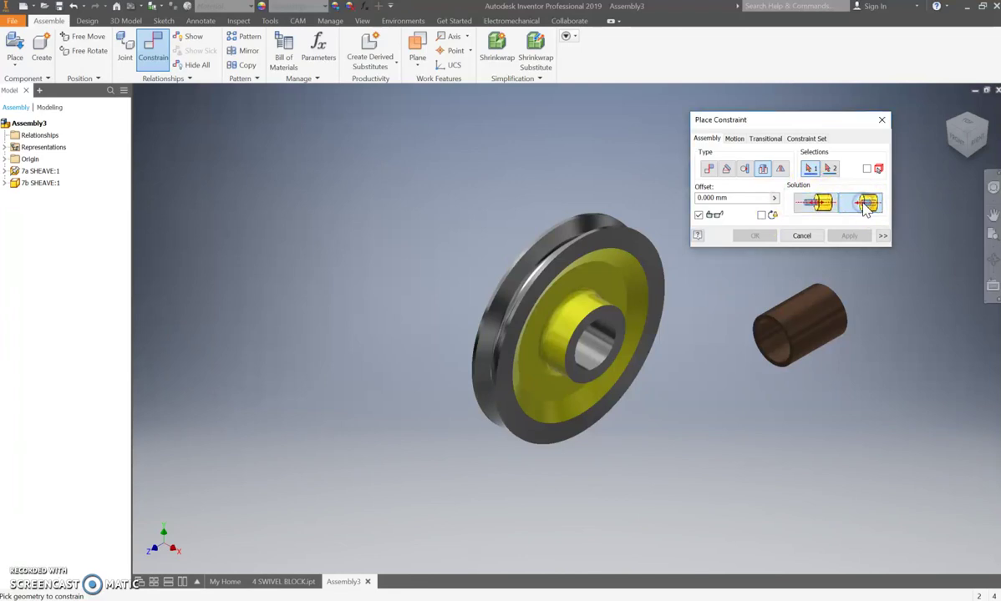
click(756, 331)
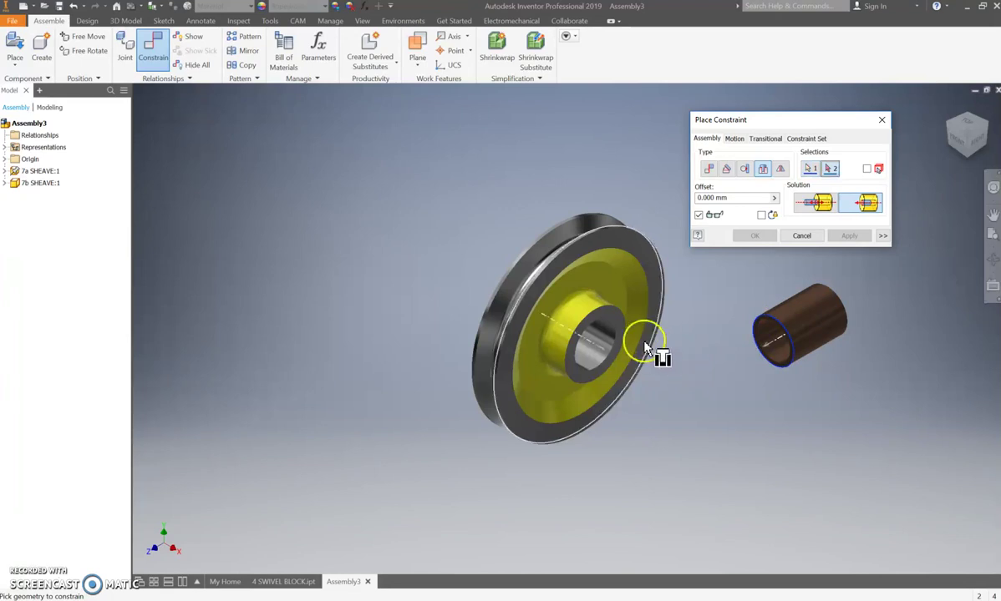
click(616, 334)
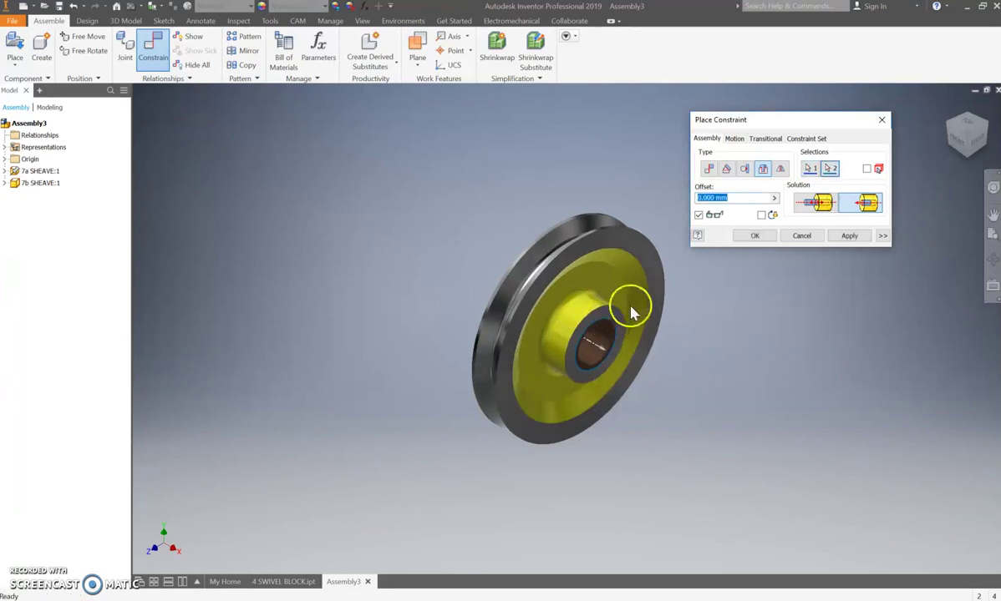
click(850, 237)
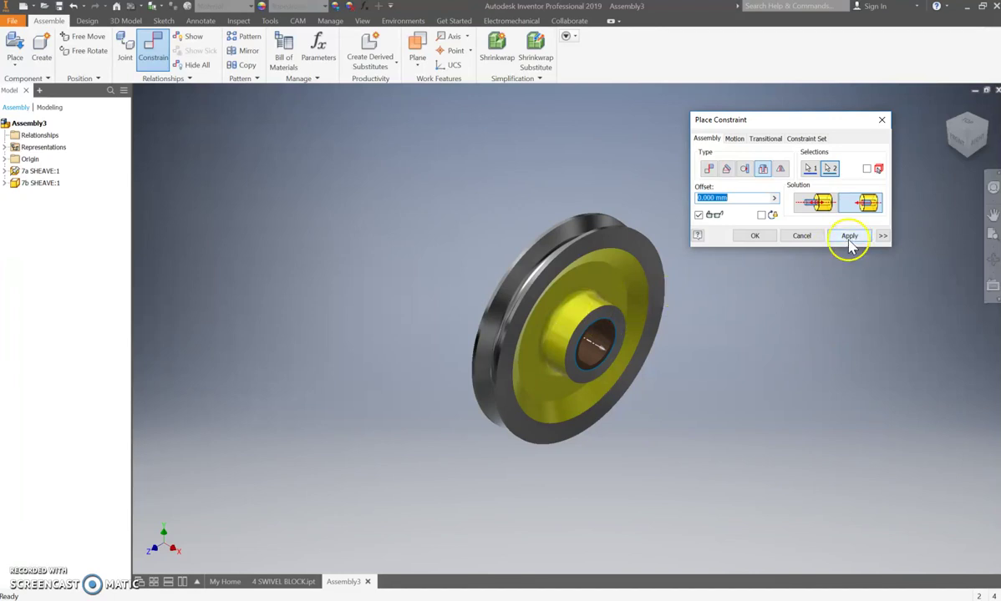
click(754, 236)
click(757, 331)
click(613, 349)
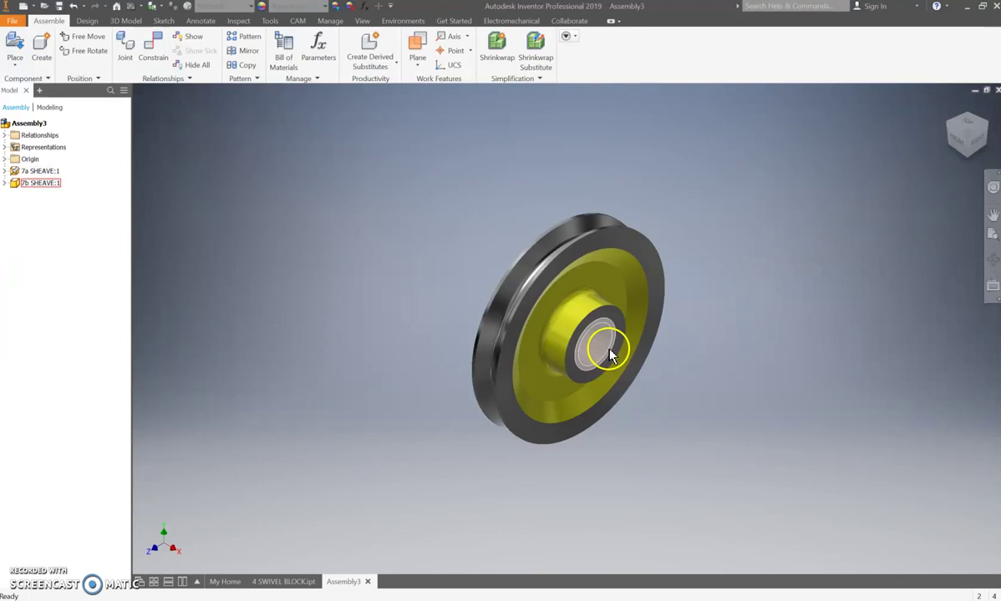
Rotate the 7b SHEAVE bushing inside the sheave bore to check its remaining freedom of movement
scroll(610, 354, up, 3)
drag(589, 365, 595, 351)
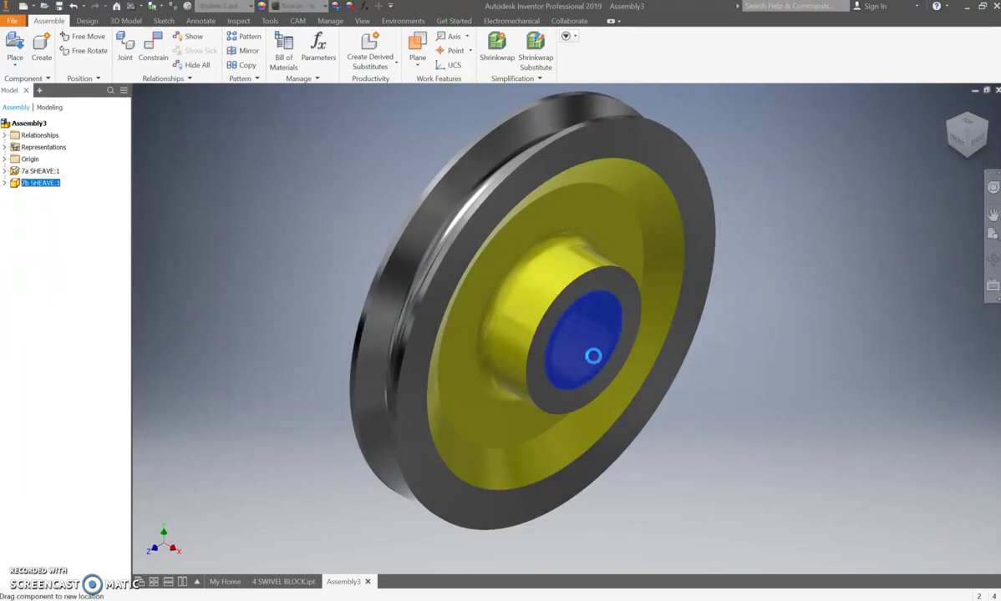
scroll(605, 354, up, 5)
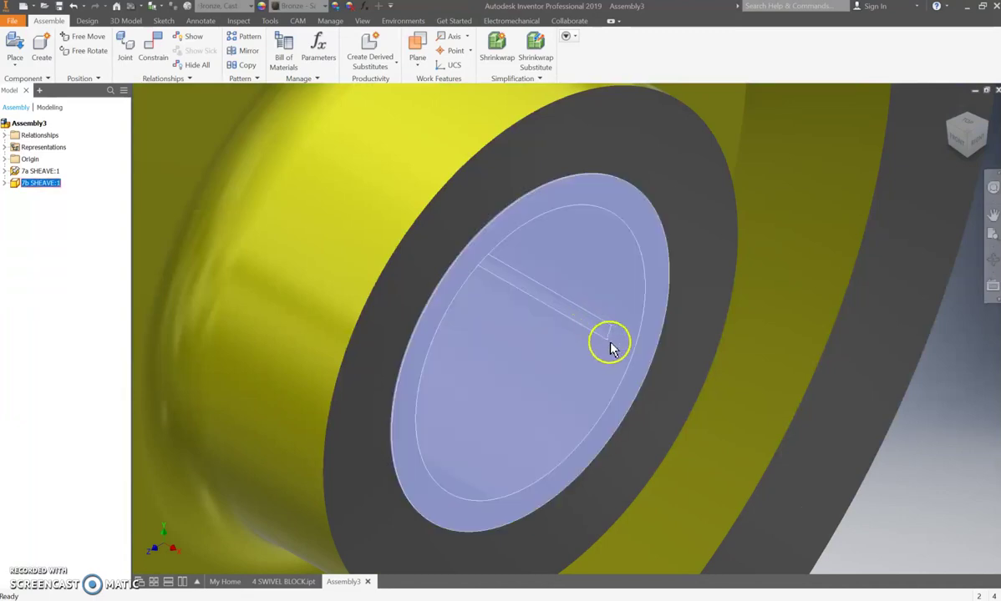
drag(582, 391, 643, 281)
scroll(701, 320, down, 8)
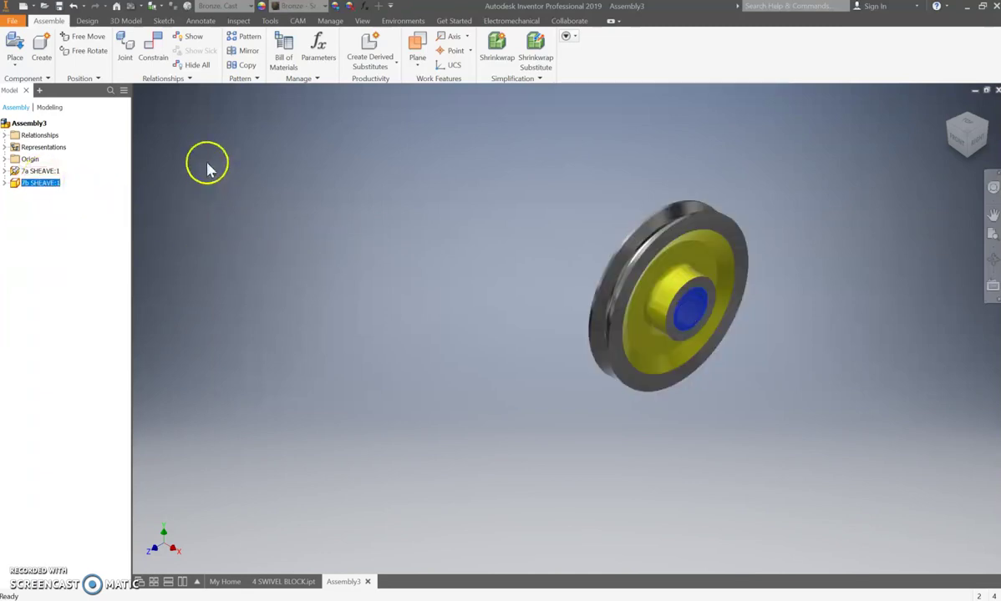
Turn on visibility of the XY plane in the 7a SHEAVE component's origin
click(4, 171)
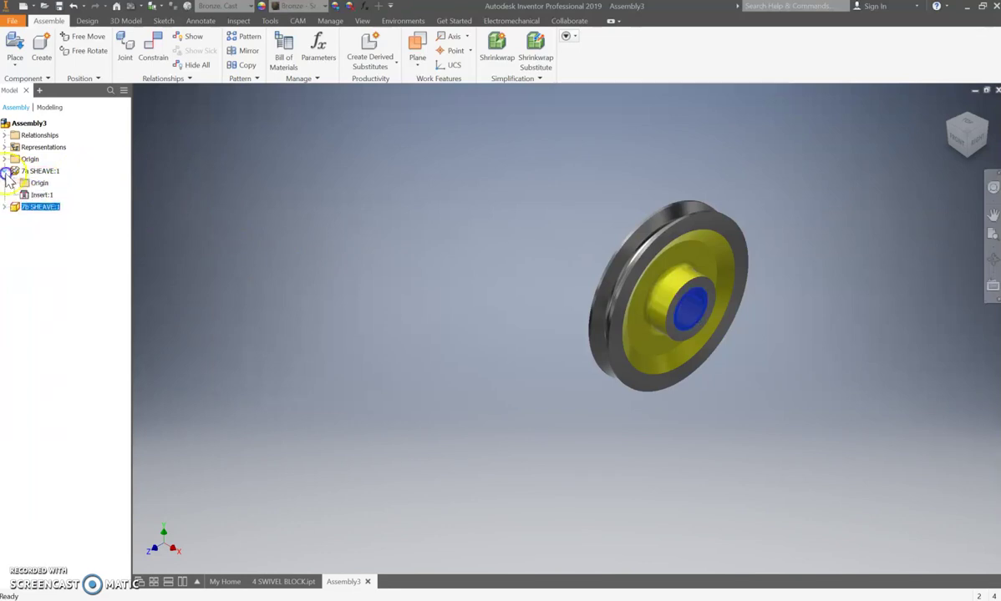
click(4, 207)
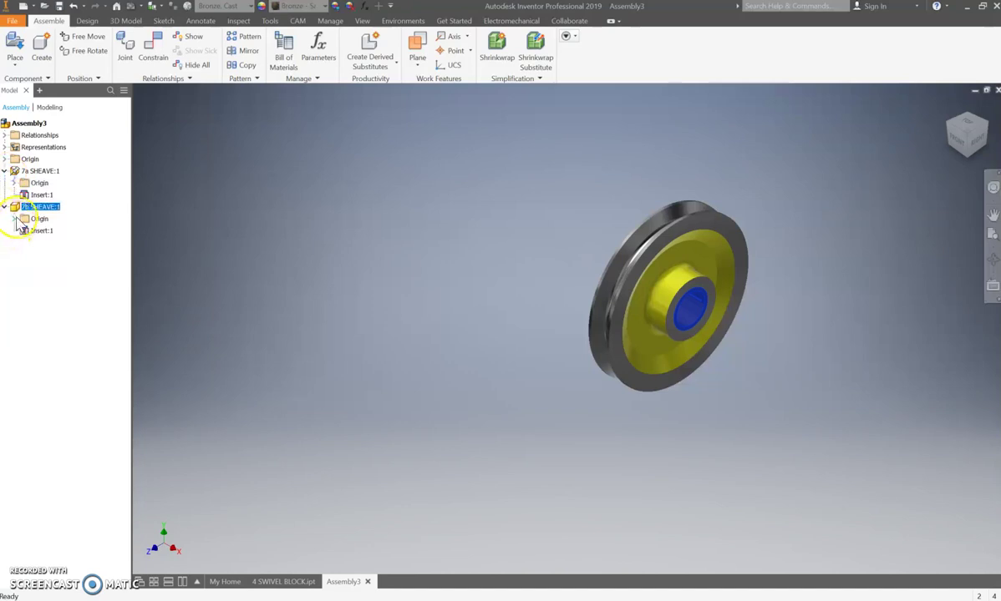
click(14, 184)
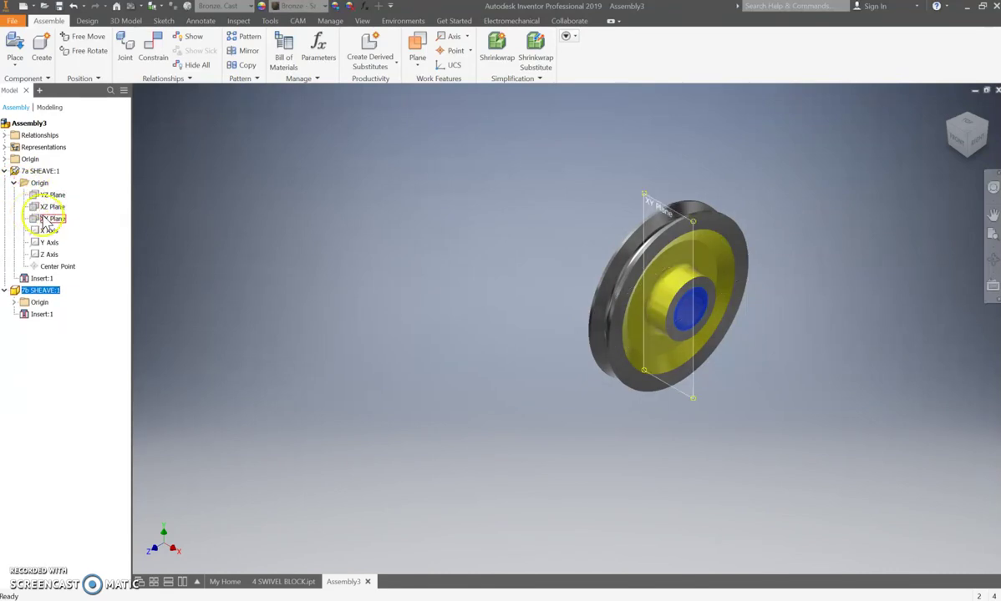
click(36, 222)
right_click(37, 223)
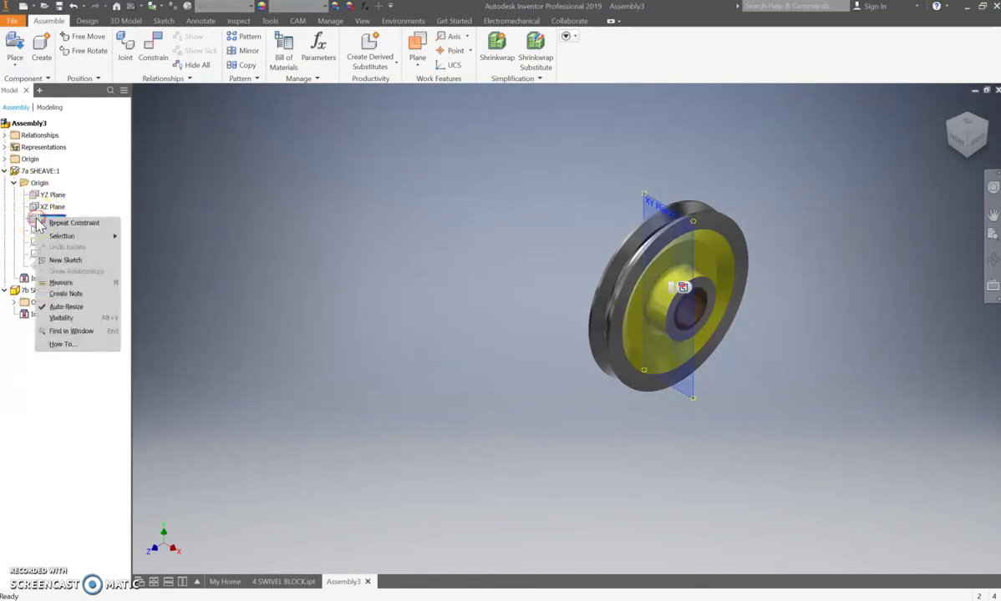
click(69, 320)
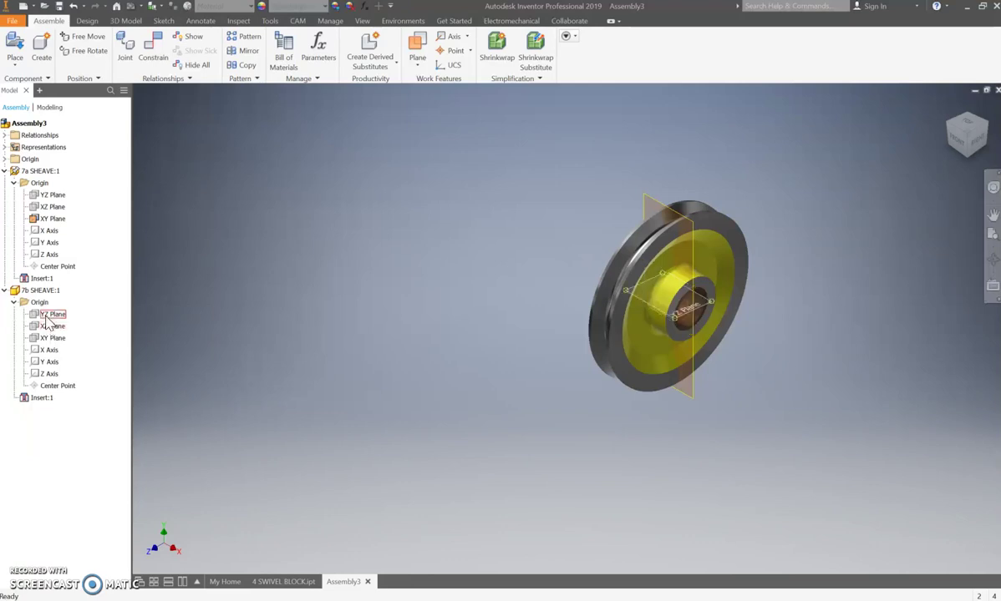
Turn on visibility of the YZ plane in the 7b SHEAVE component's origin
right_click(46, 317)
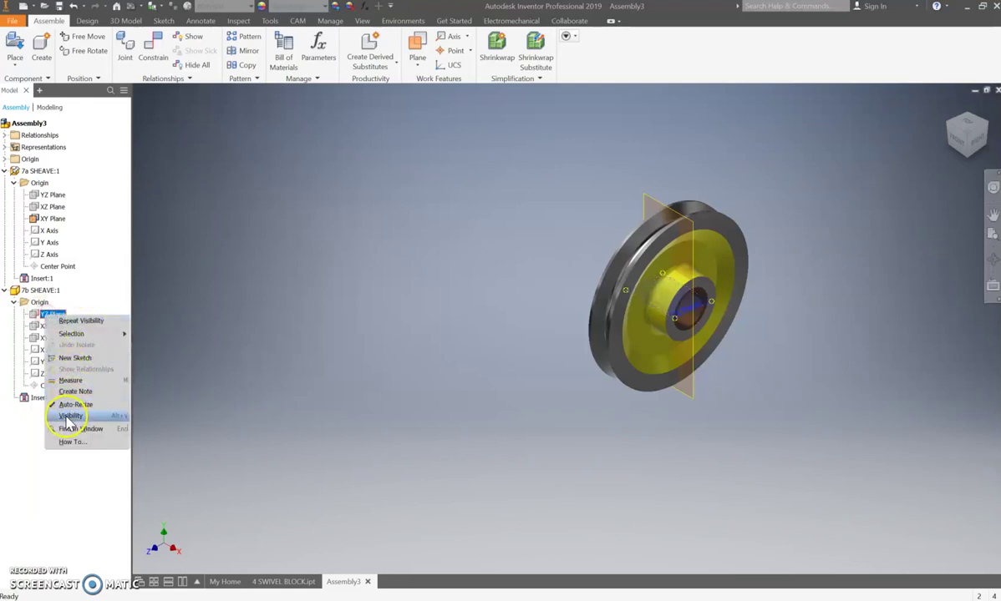
click(70, 417)
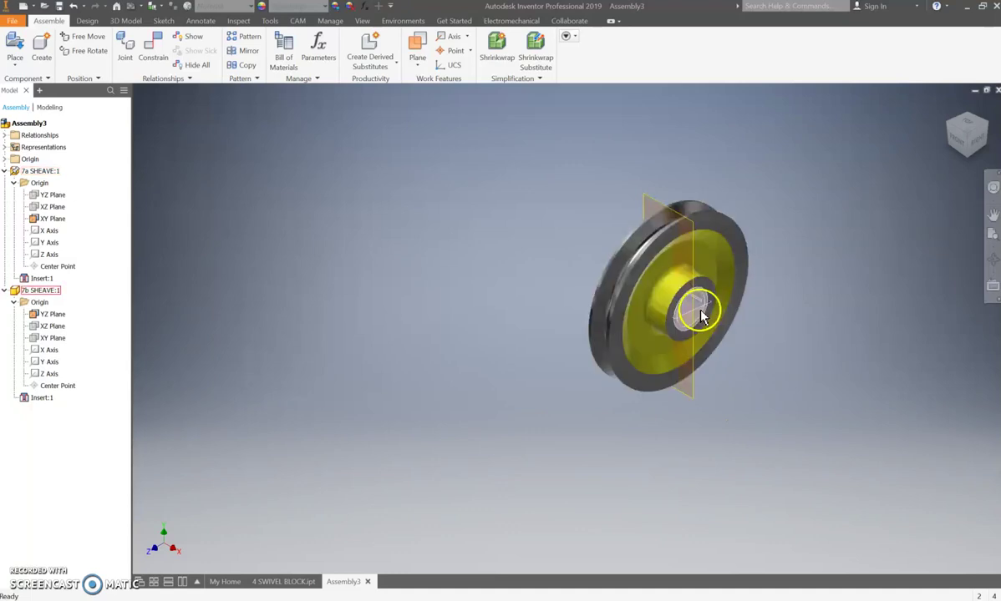
scroll(701, 316, up, 5)
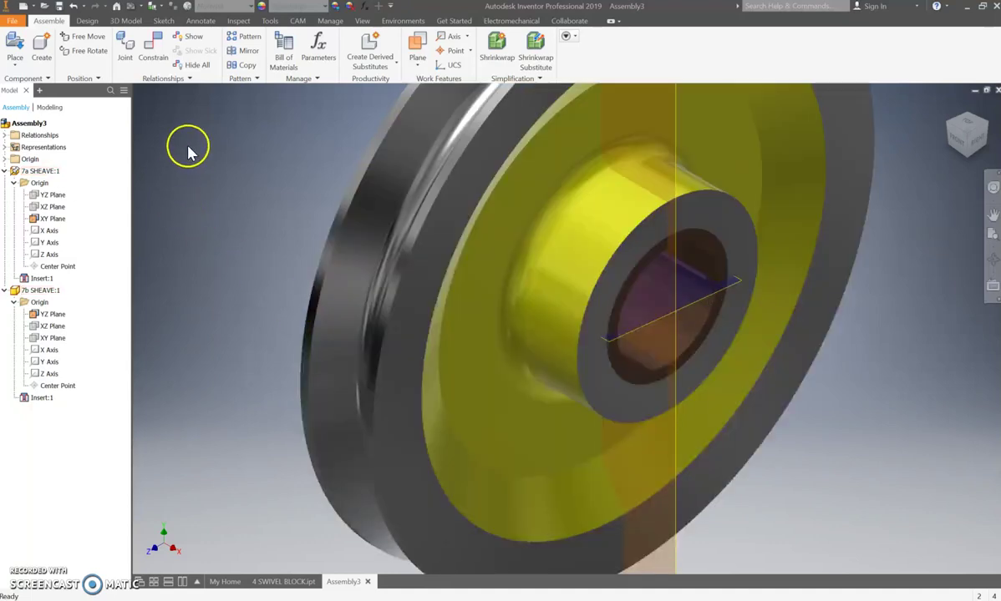
Add a Mate constraint with the Mate solution and 0 mm offset between the bushing's YZ plane and the sheave's XY plane
click(151, 53)
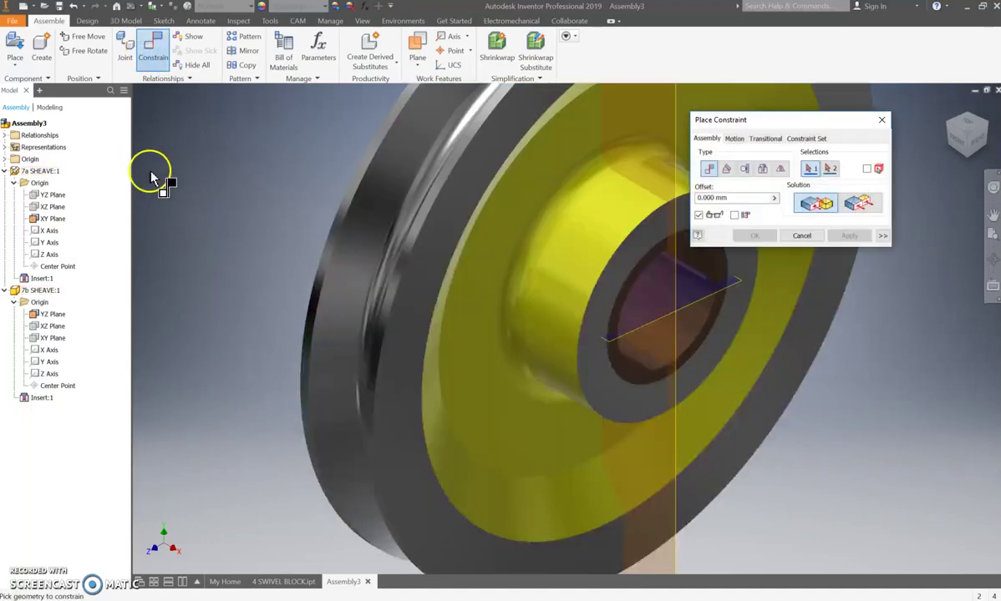
click(868, 210)
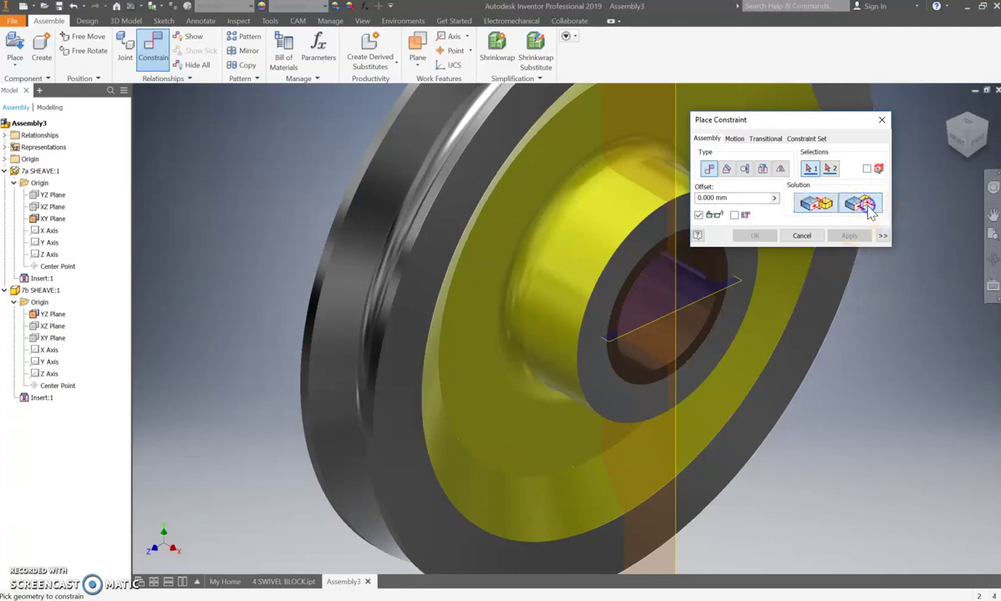
click(823, 208)
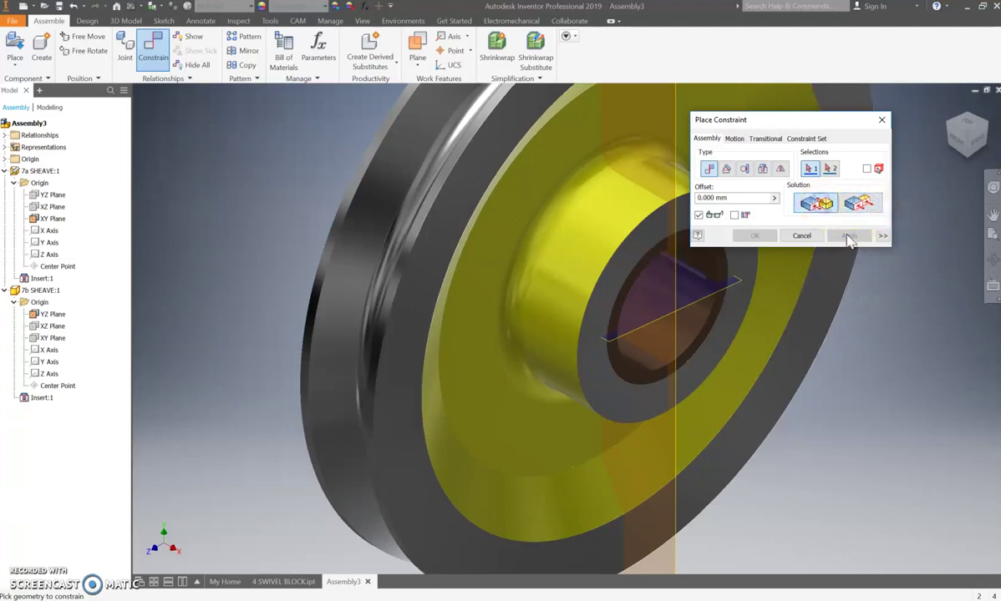
drag(812, 125, 856, 140)
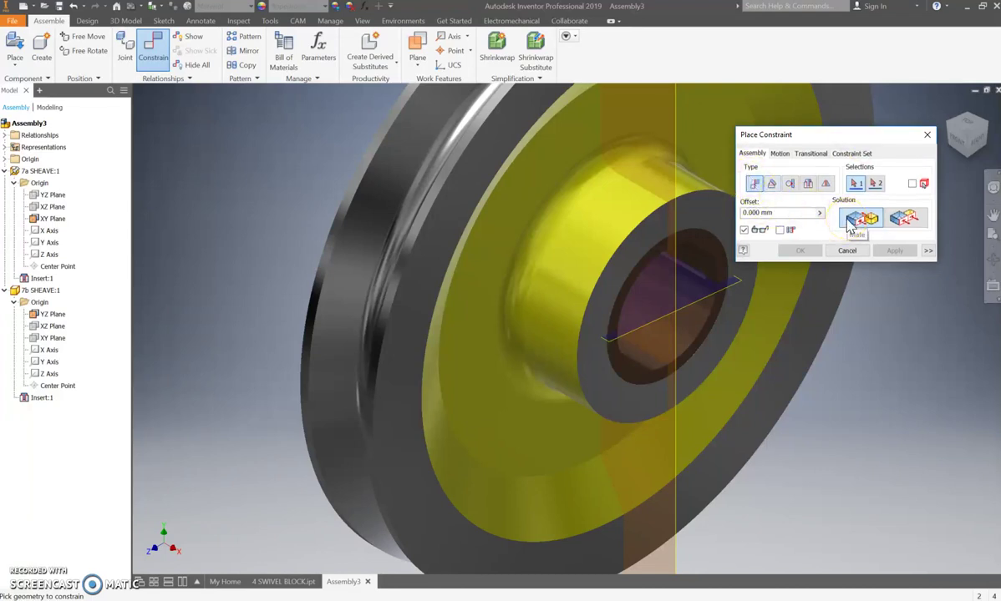
click(704, 308)
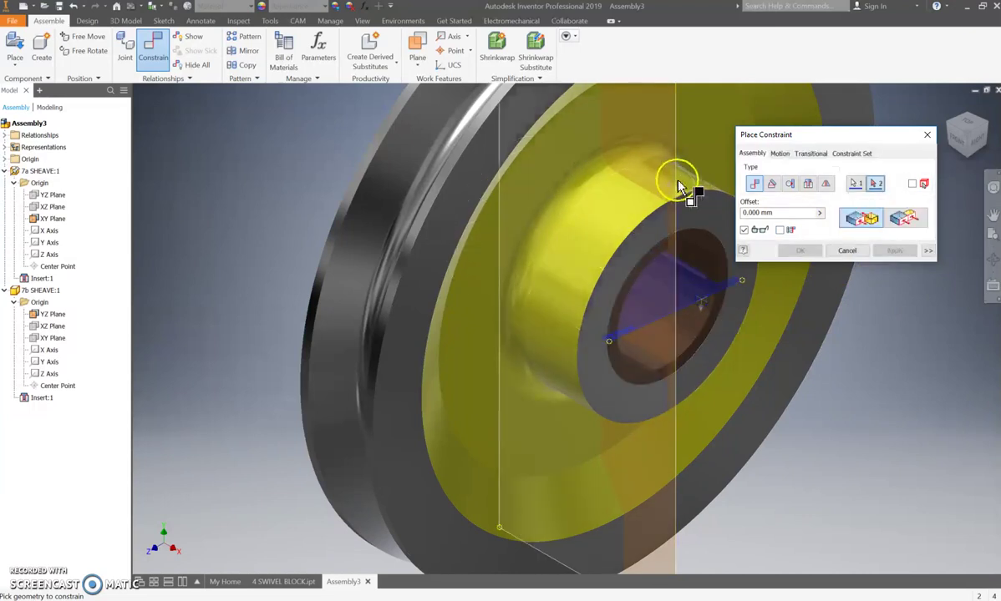
click(674, 166)
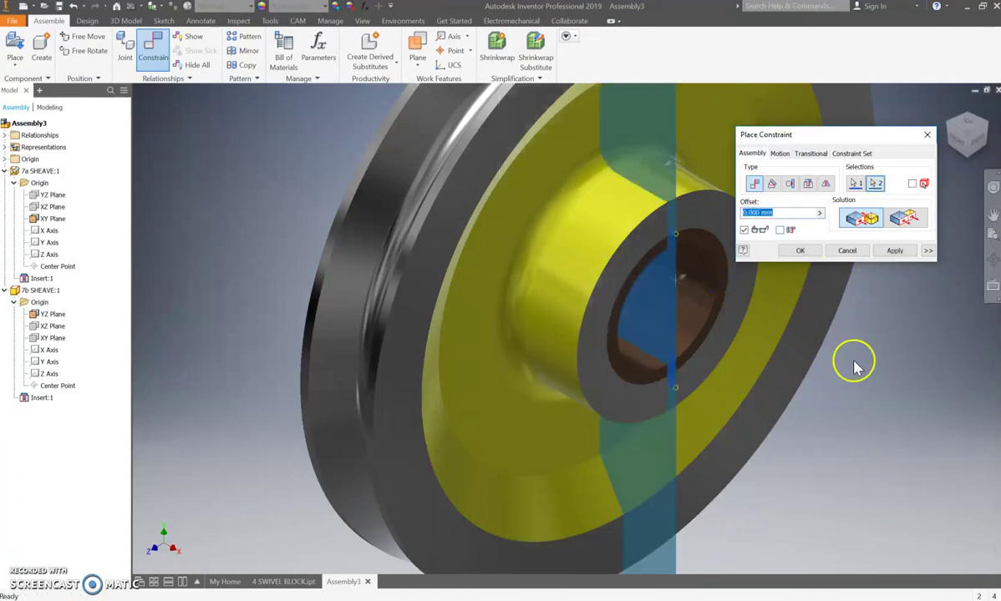
scroll(755, 358, up, 5)
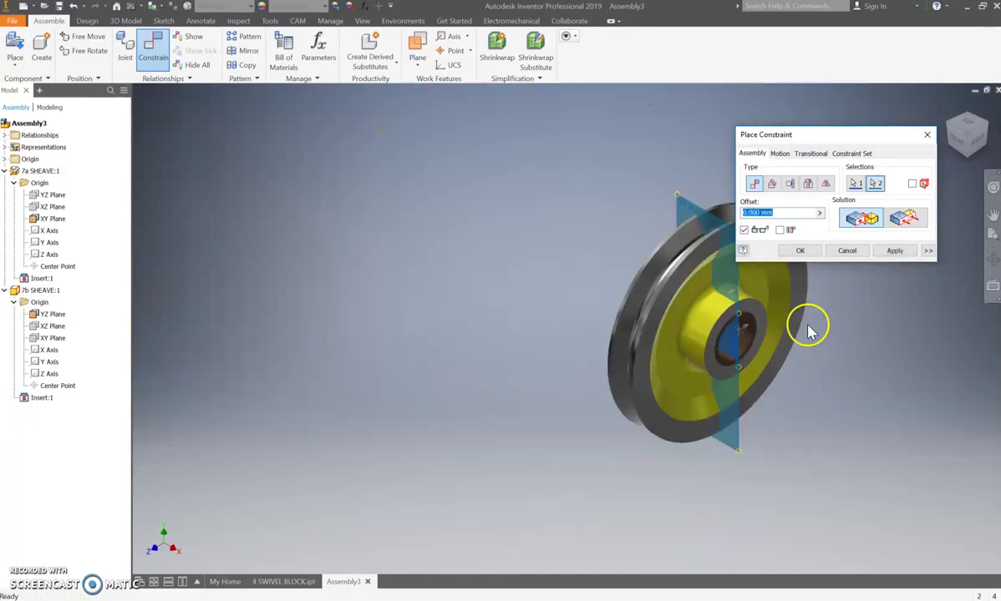
click(799, 250)
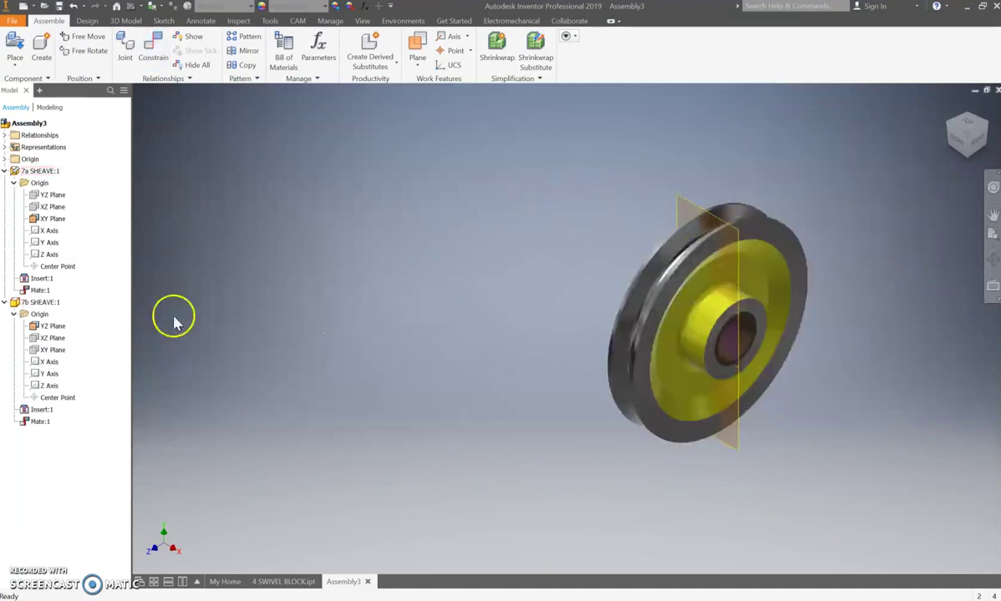
Turn off visibility of the 7a SHEAVE's XY plane and the 7b SHEAVE's YZ plane
click(34, 220)
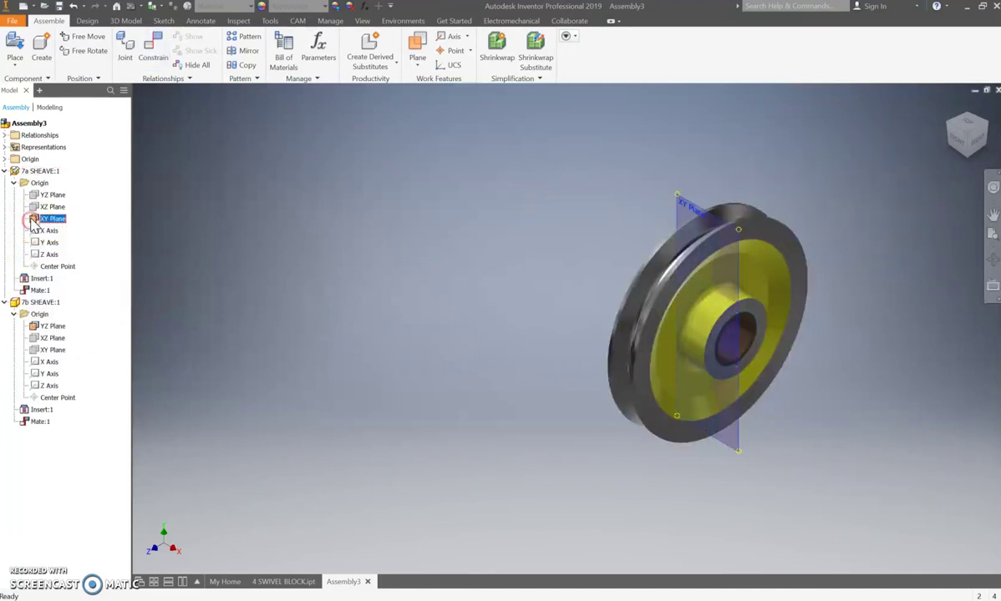
right_click(47, 230)
click(67, 325)
click(67, 323)
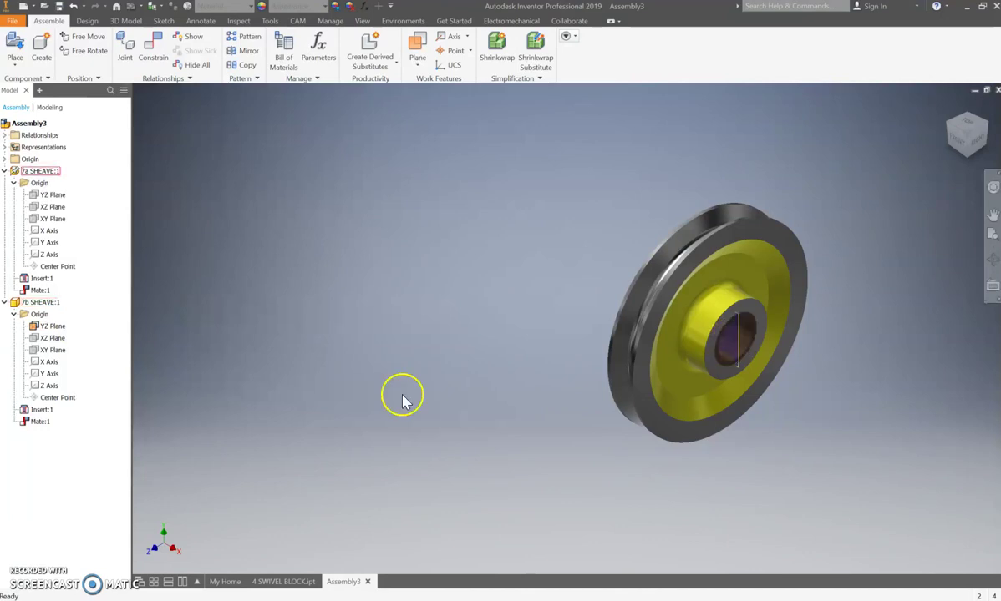
right_click(50, 339)
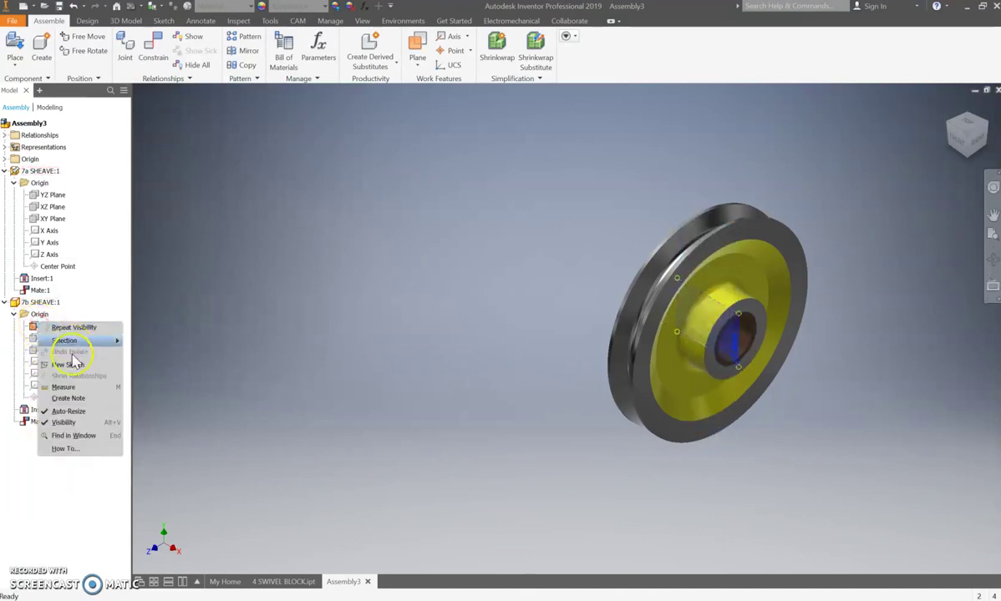
click(64, 423)
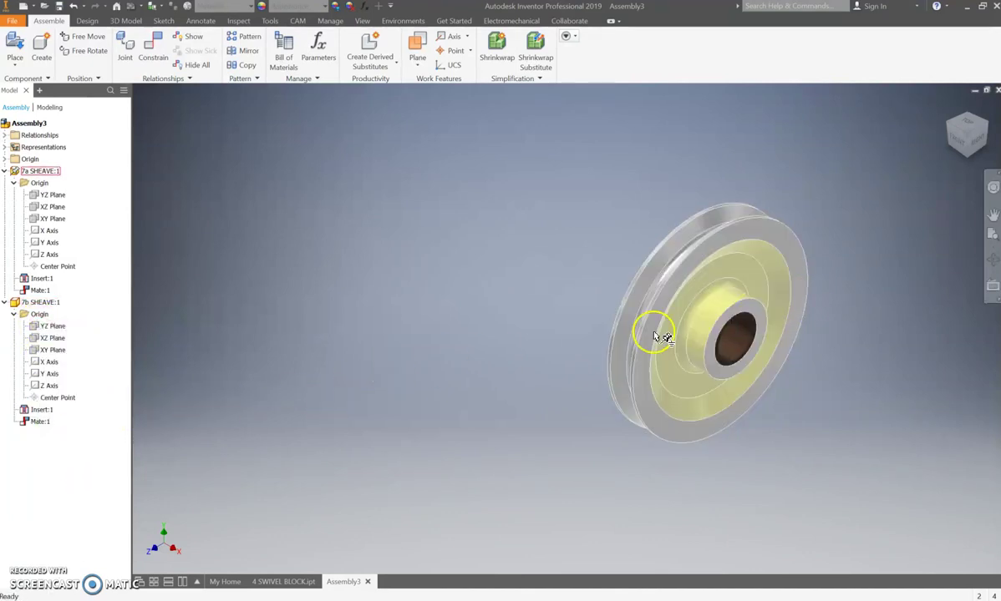
Try to rotate the bushing inside the sheave bore to check whether any freedom of movement remains
scroll(734, 334, down, 3)
click(730, 330)
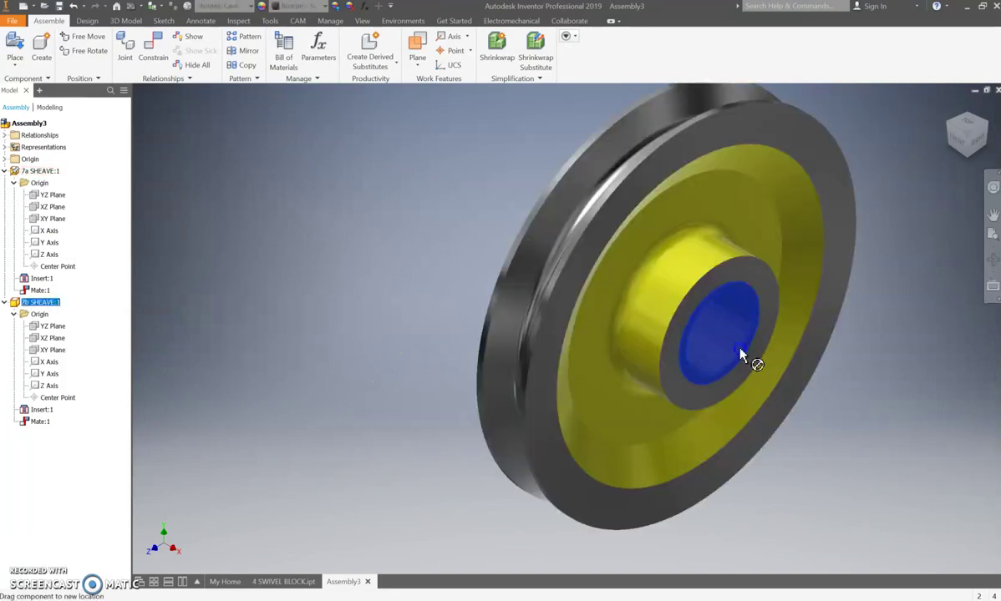
drag(725, 343, 698, 207)
drag(851, 326, 815, 288)
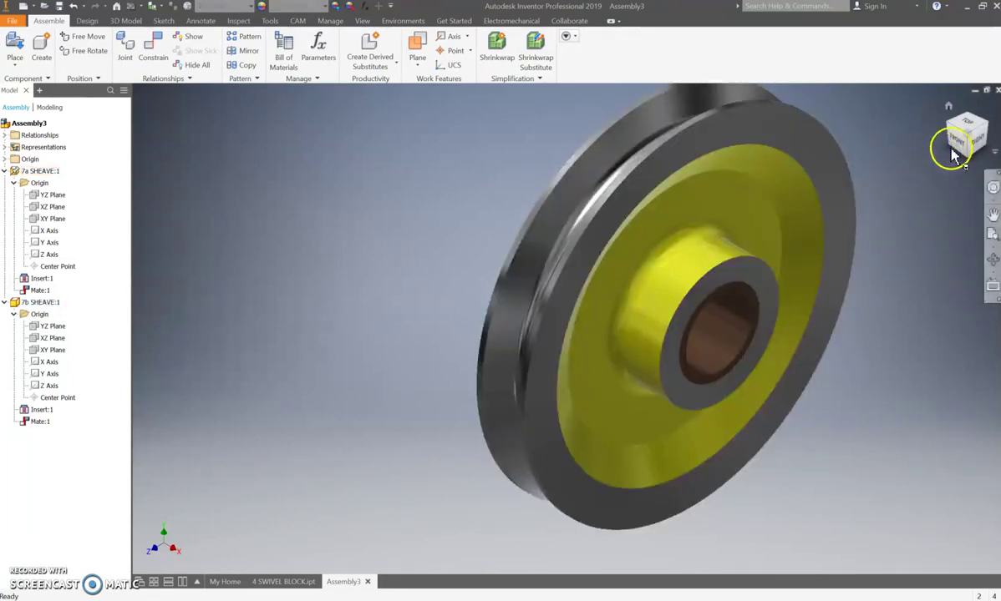
drag(745, 260, 764, 213)
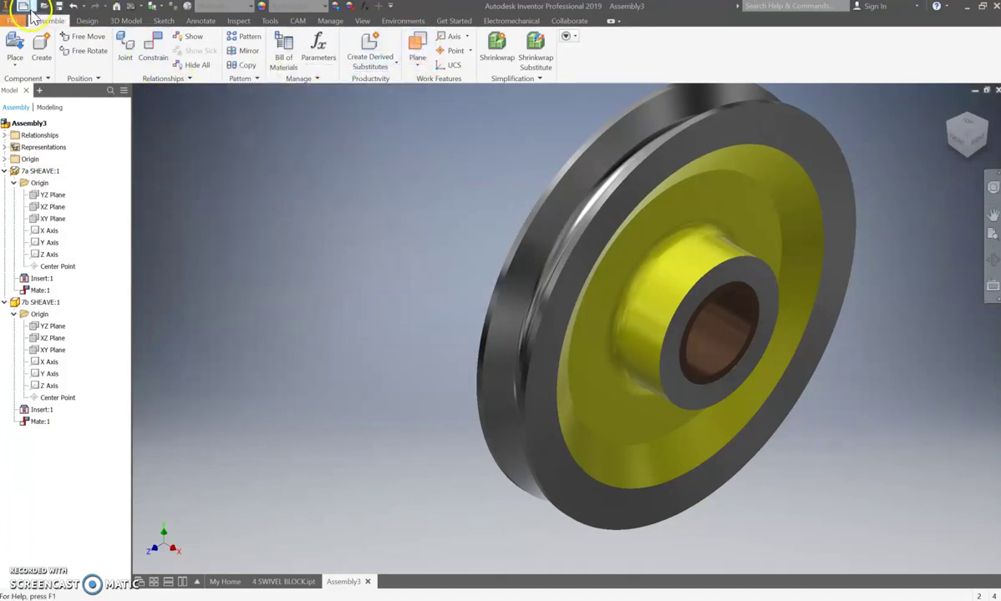
Create a work plane tangent to the sheave hub's outer cylindrical surface and parallel to the assembly's XZ plane
click(115, 24)
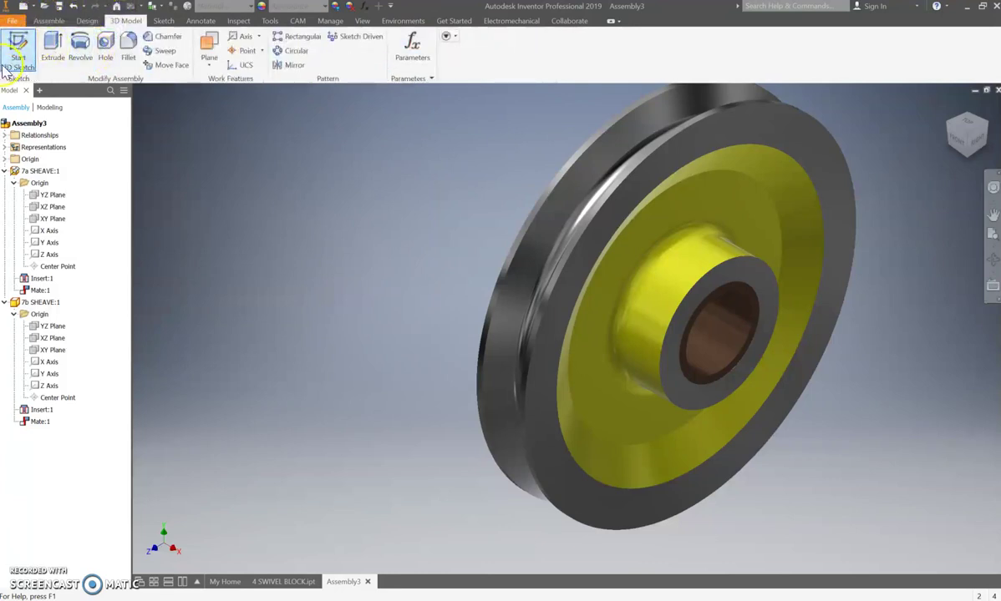
click(4, 68)
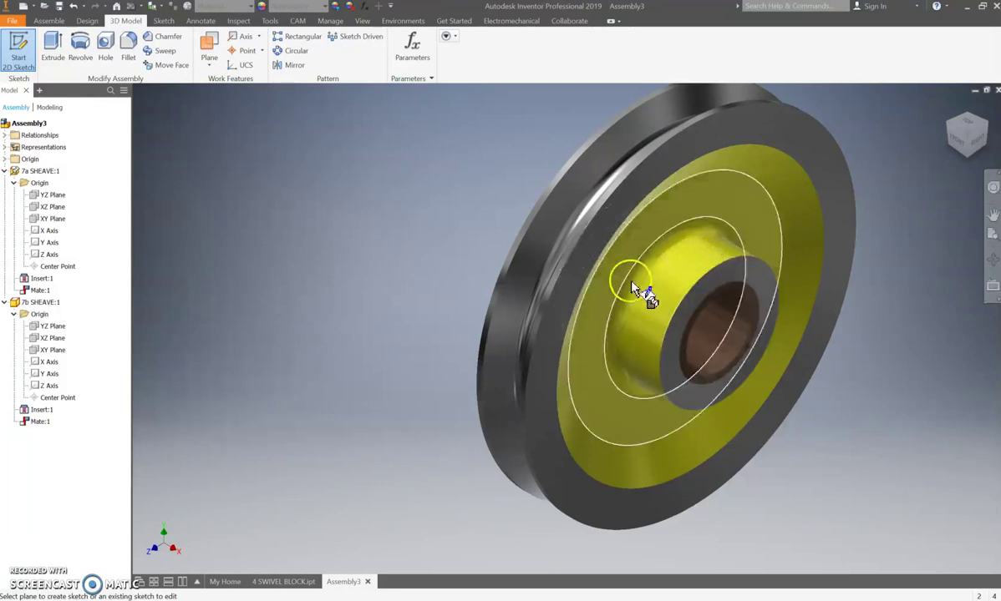
key(Escape)
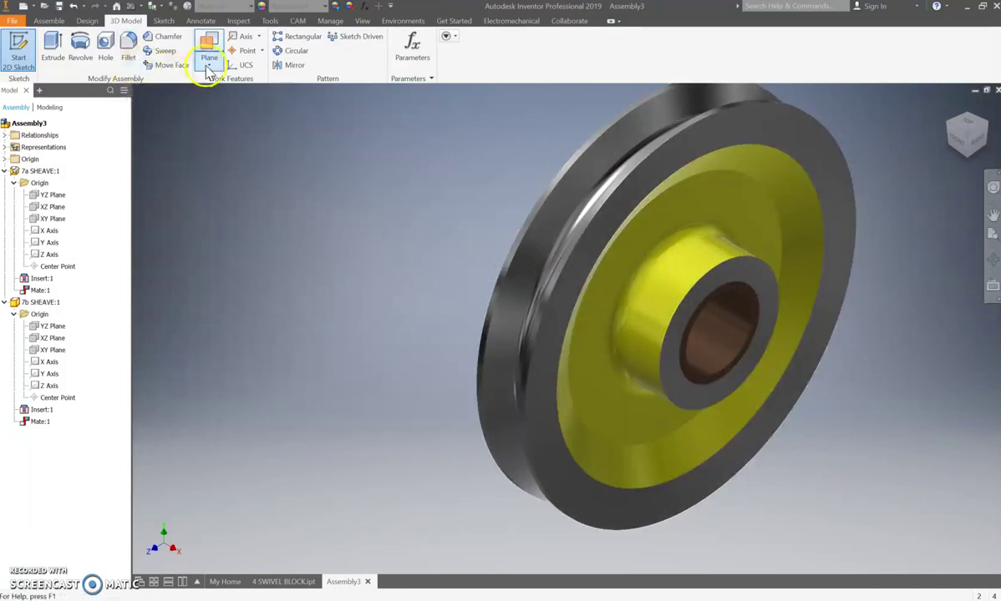
click(208, 66)
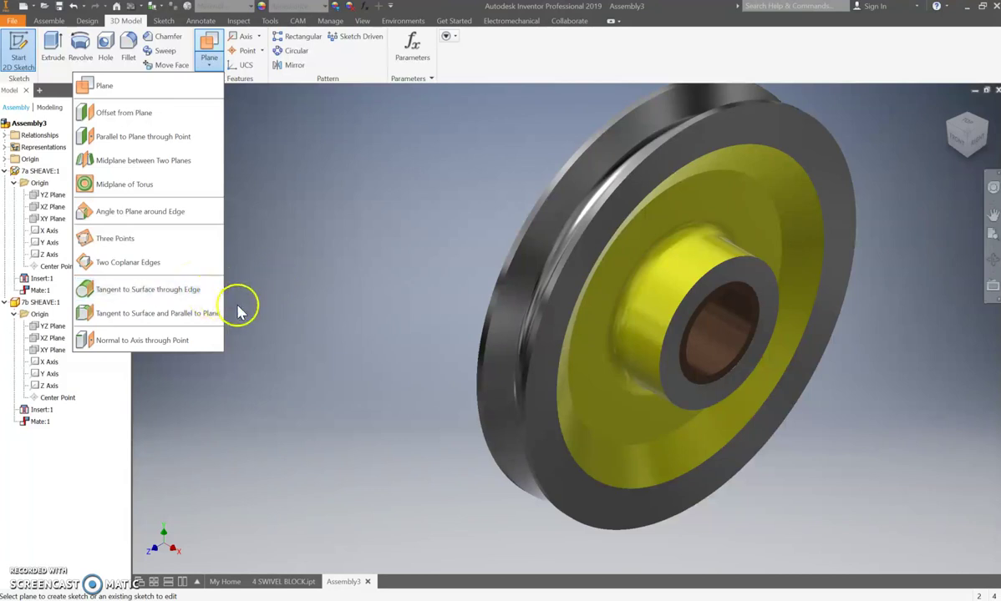
click(194, 314)
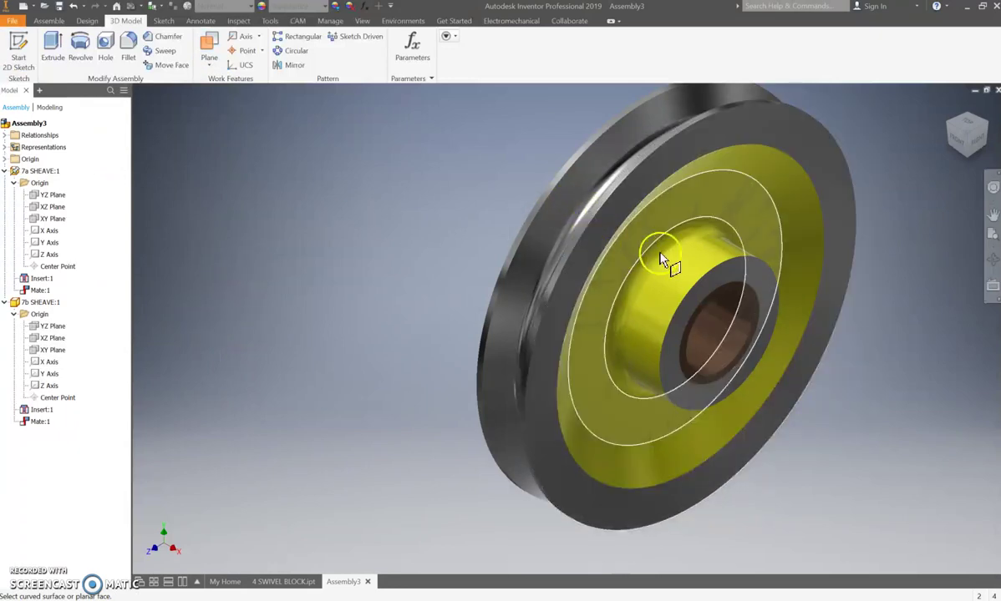
click(706, 266)
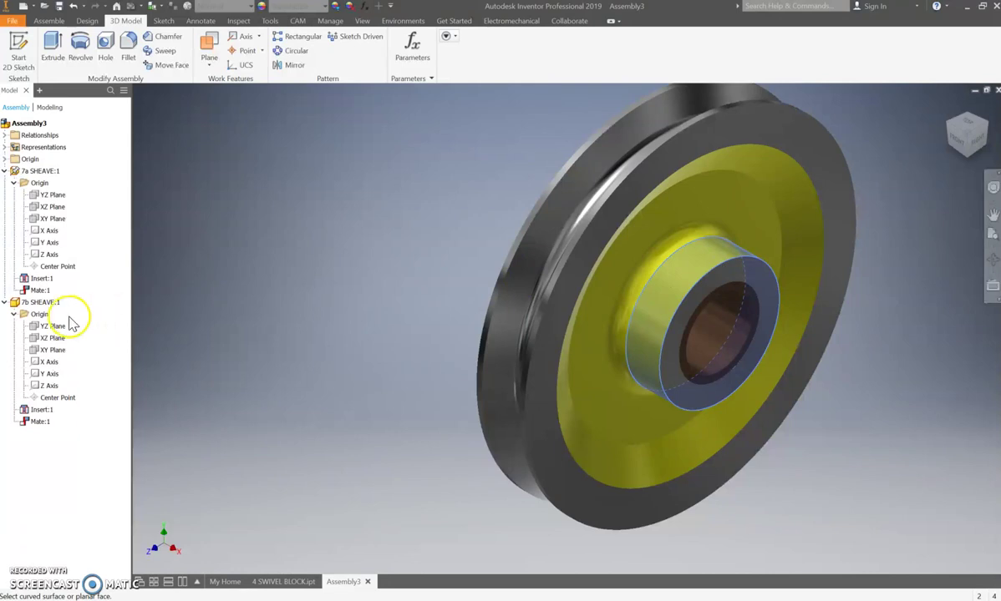
click(5, 159)
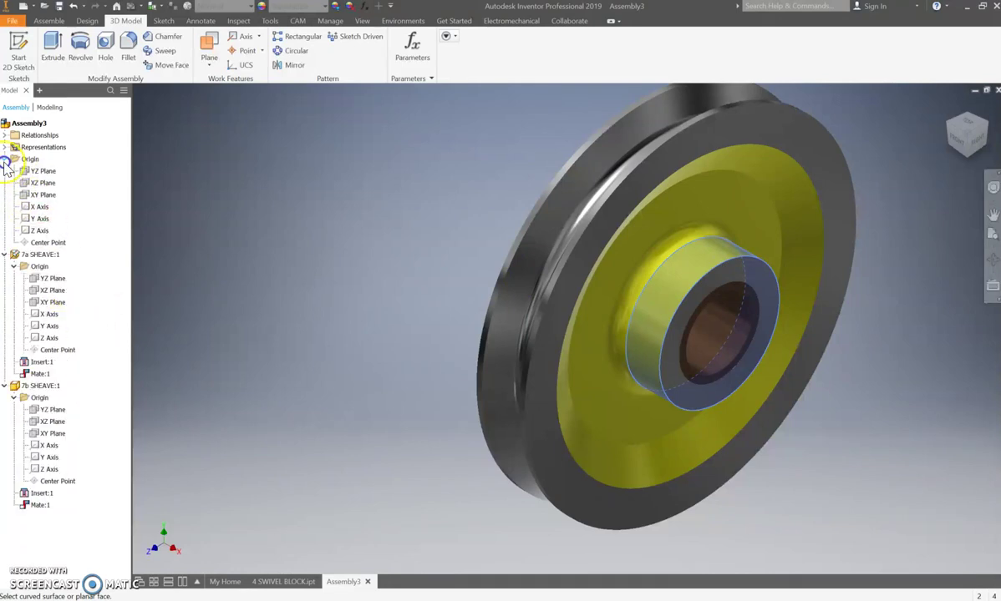
click(42, 172)
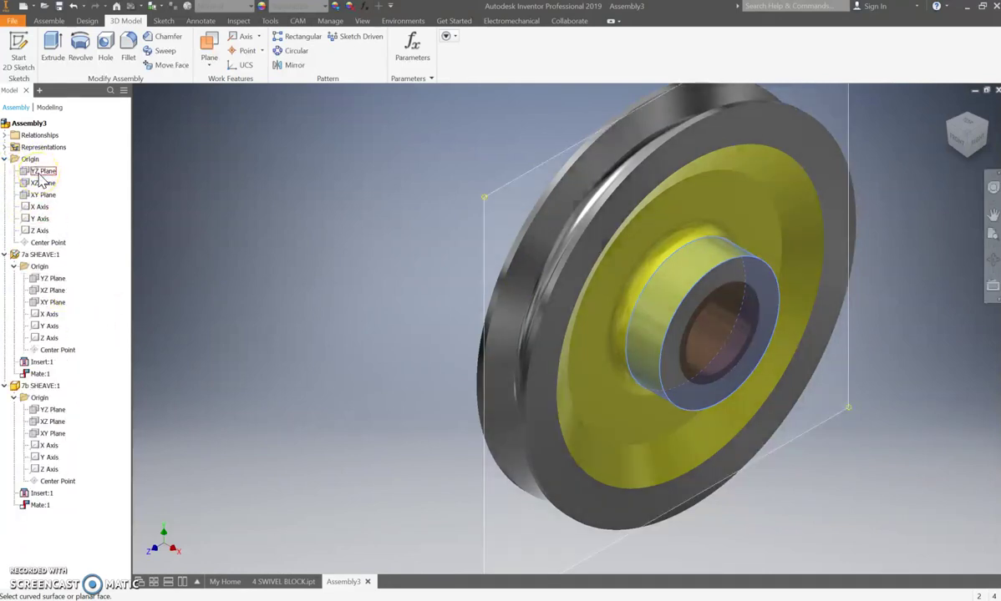
click(40, 183)
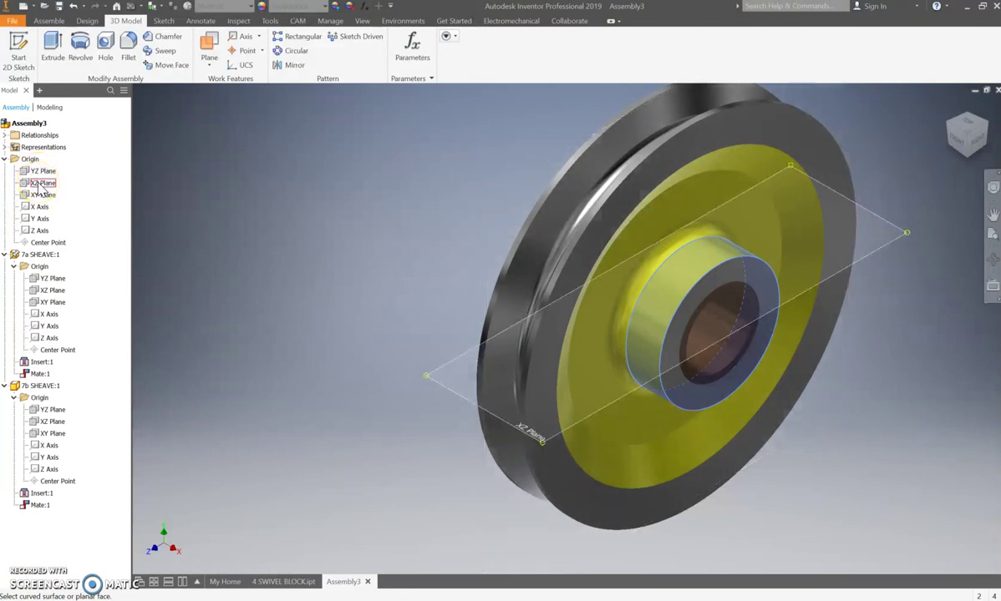
click(40, 185)
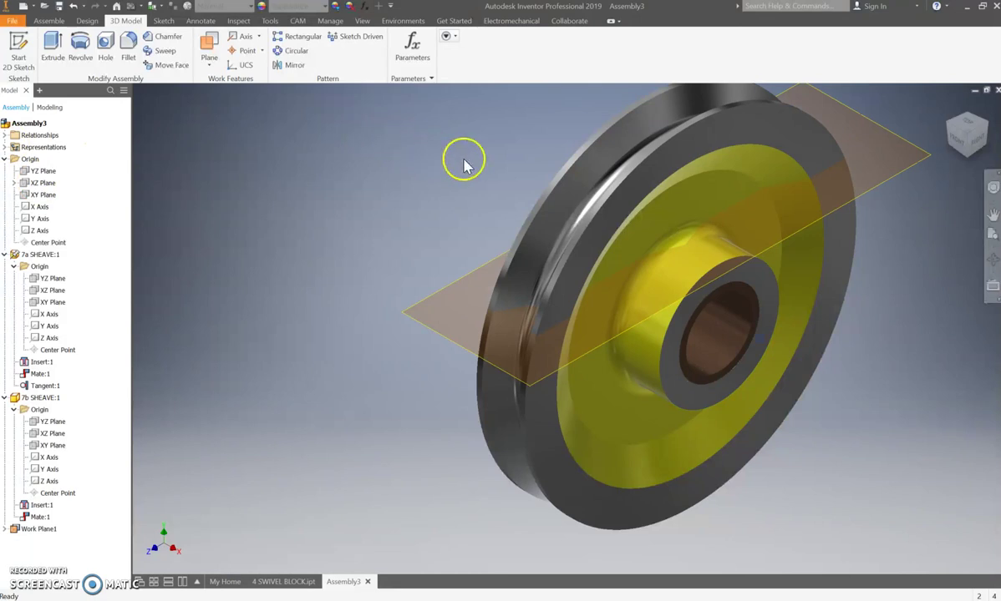
Start a 2D sketch on the work plane tangent to the sheave hub
drag(427, 311, 404, 310)
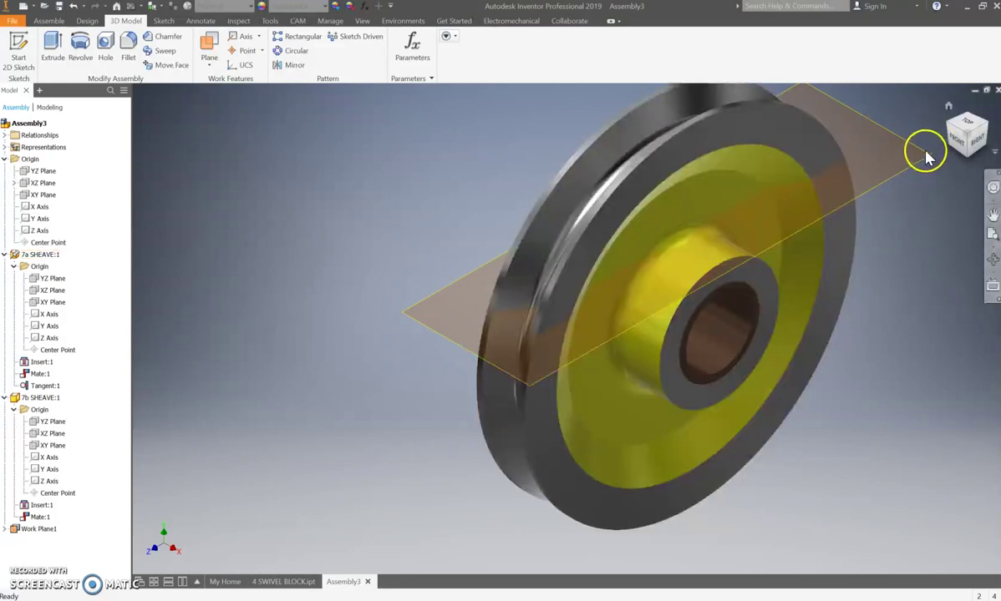
click(18, 47)
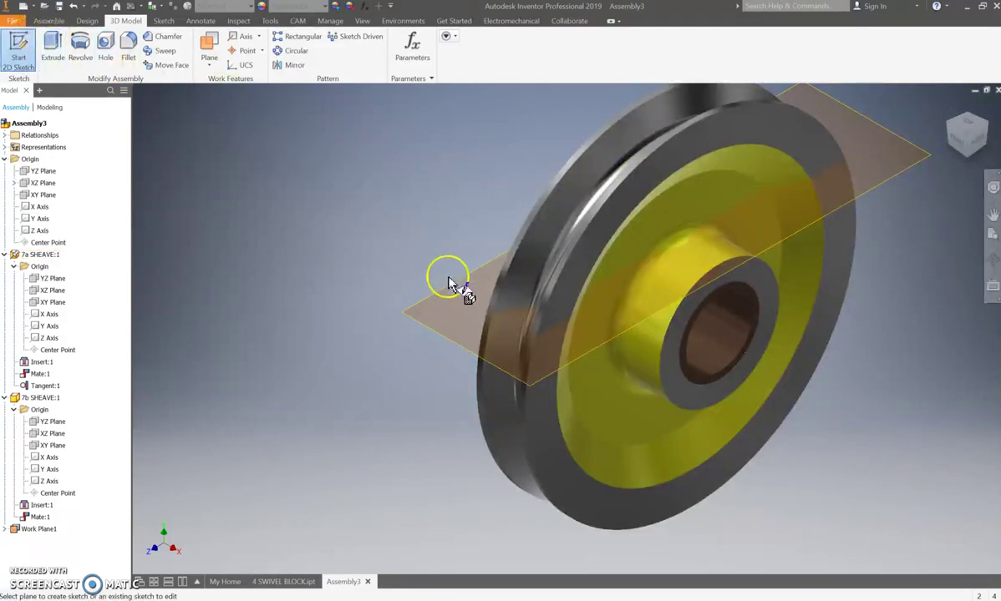
click(436, 292)
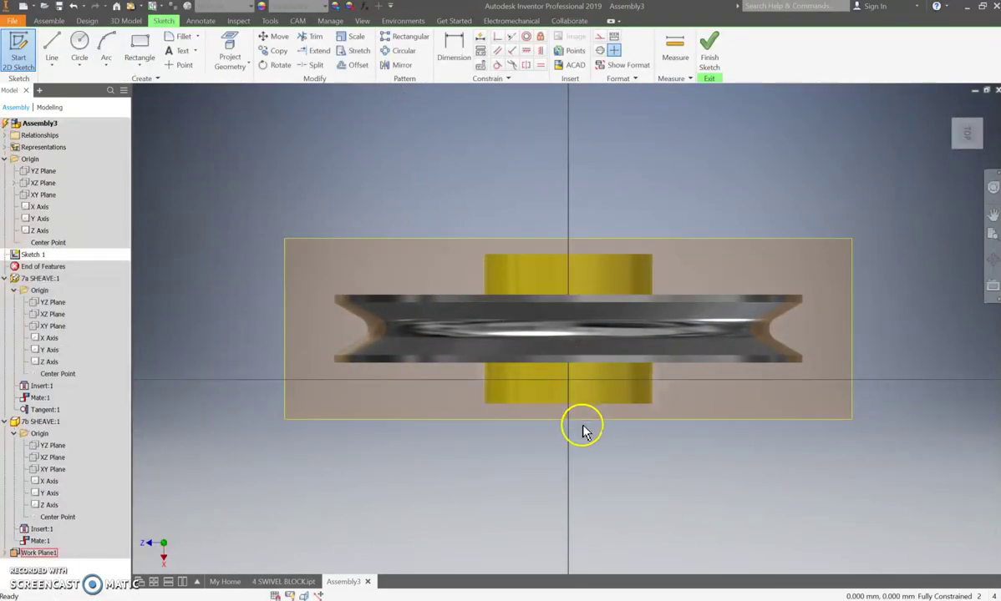
Place a sketch point freehand just outside the work plane's boundary, beyond one end of the hub
click(182, 67)
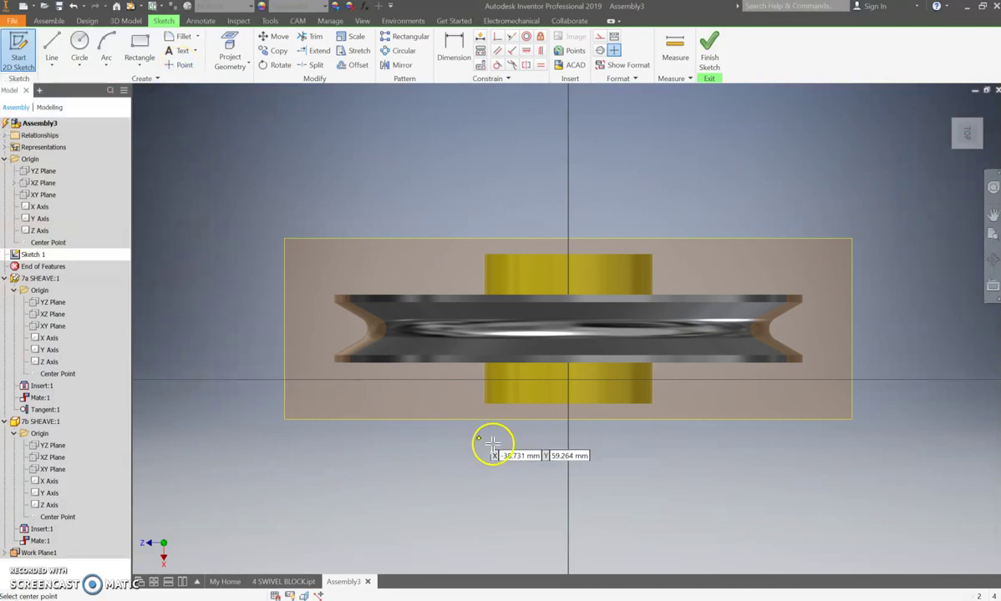
click(516, 478)
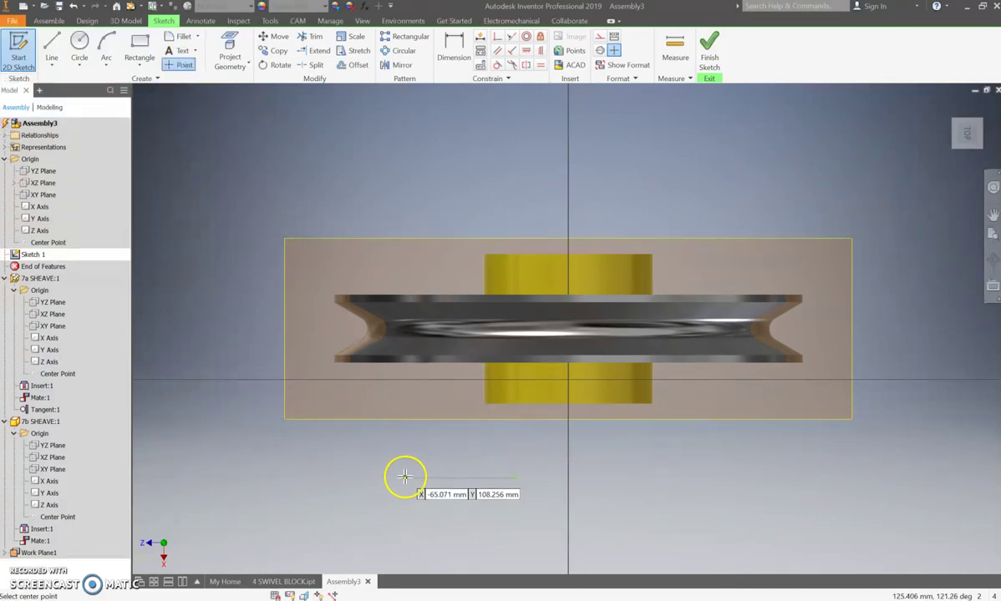
key(Escape)
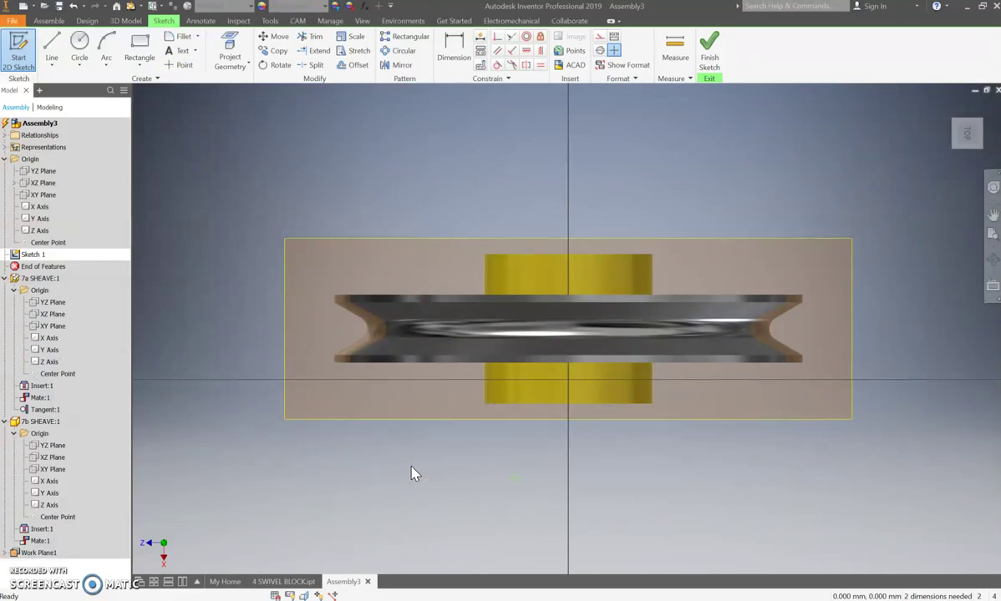
scroll(520, 480, up, 5)
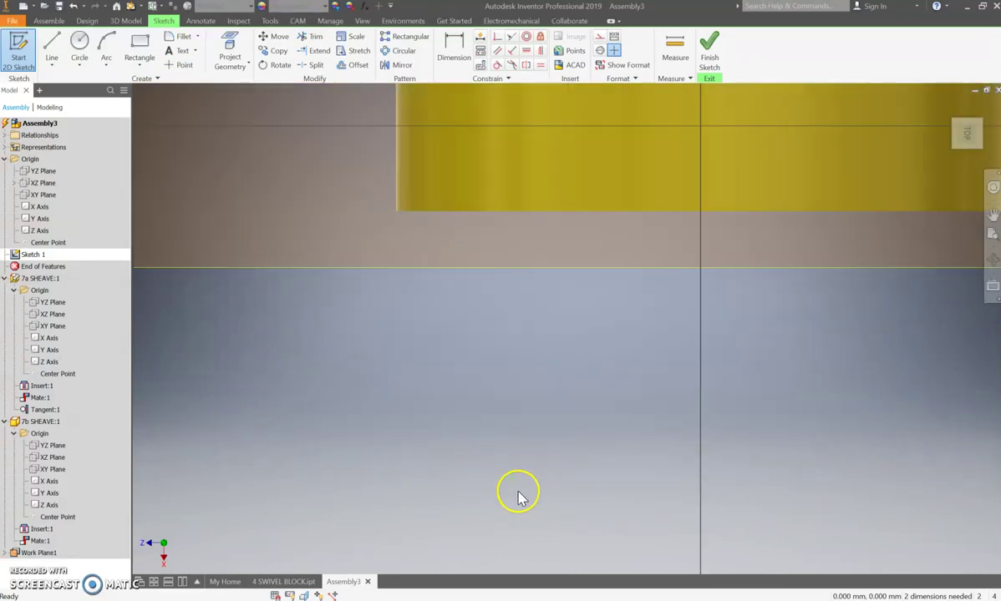
Project the end edge of the sheave hub nearest the sketch point into the sketch
scroll(511, 489, down, 5)
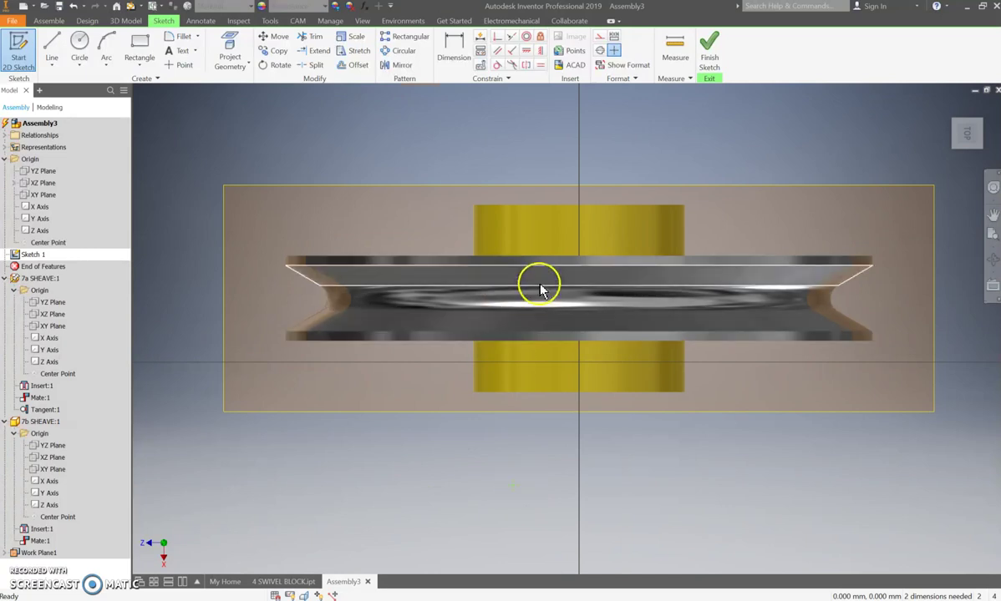
click(229, 50)
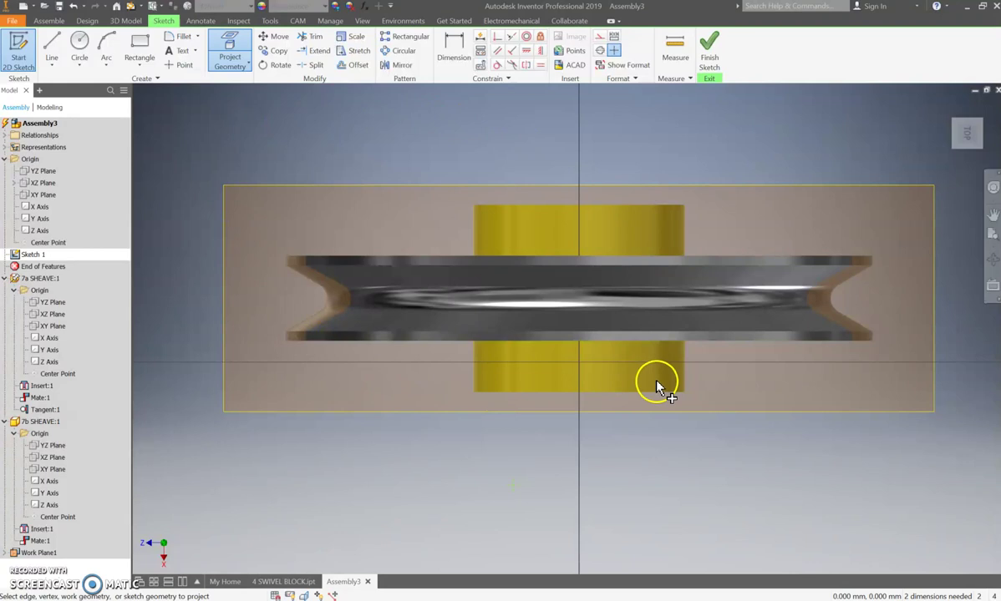
click(628, 393)
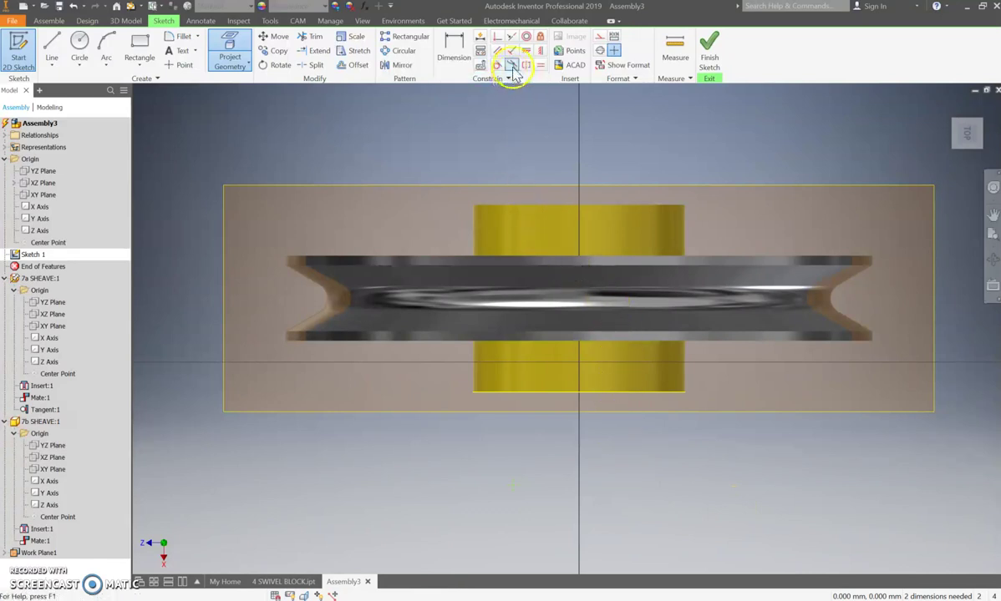
scroll(499, 506, up, 3)
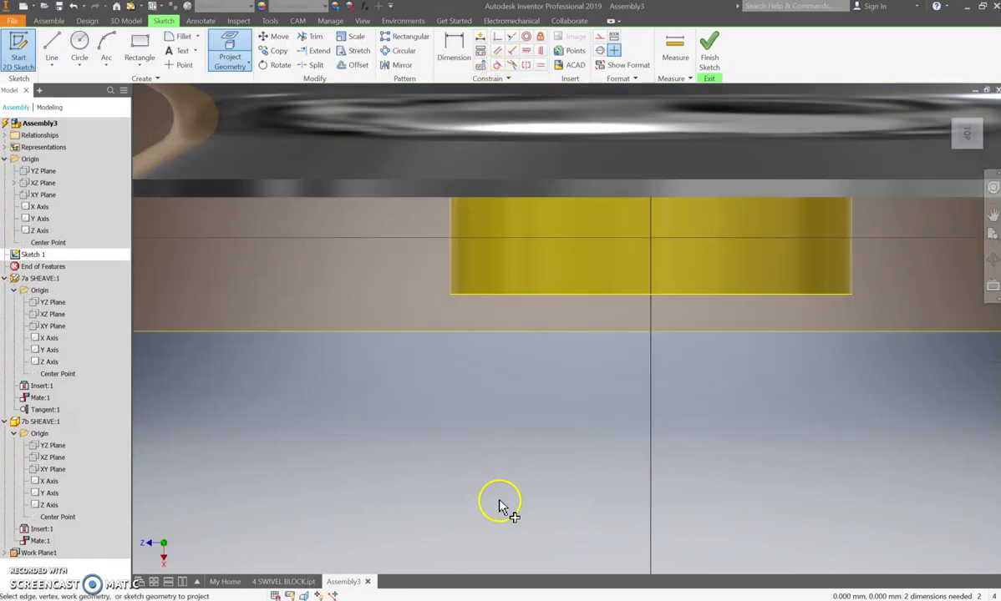
scroll(499, 506, down, 3)
key(Escape)
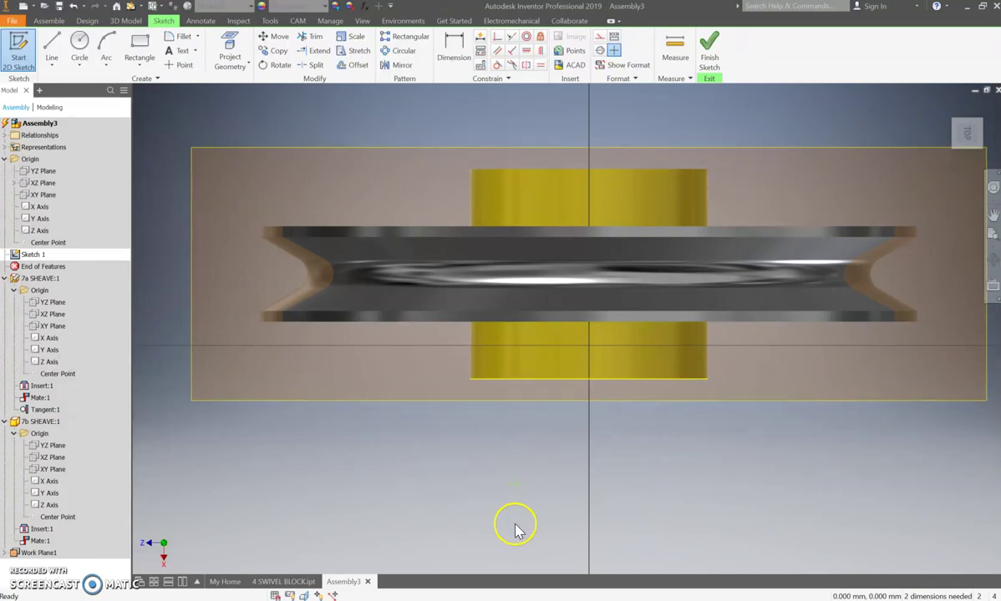
Move the sketch point onto the hub, close to its centreline and just inside the projected end edge
scroll(517, 512, up, 3)
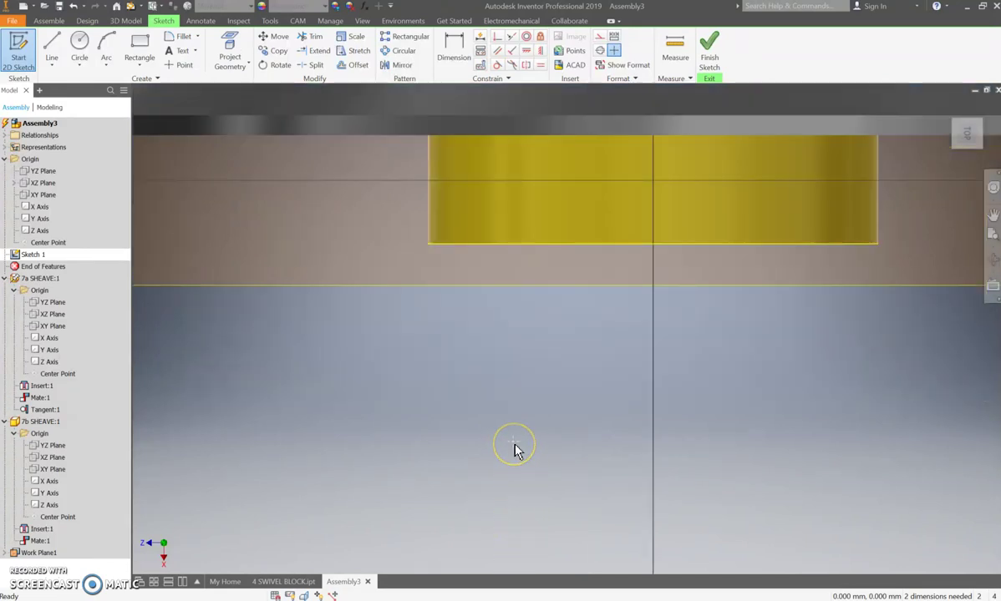
drag(513, 443, 591, 322)
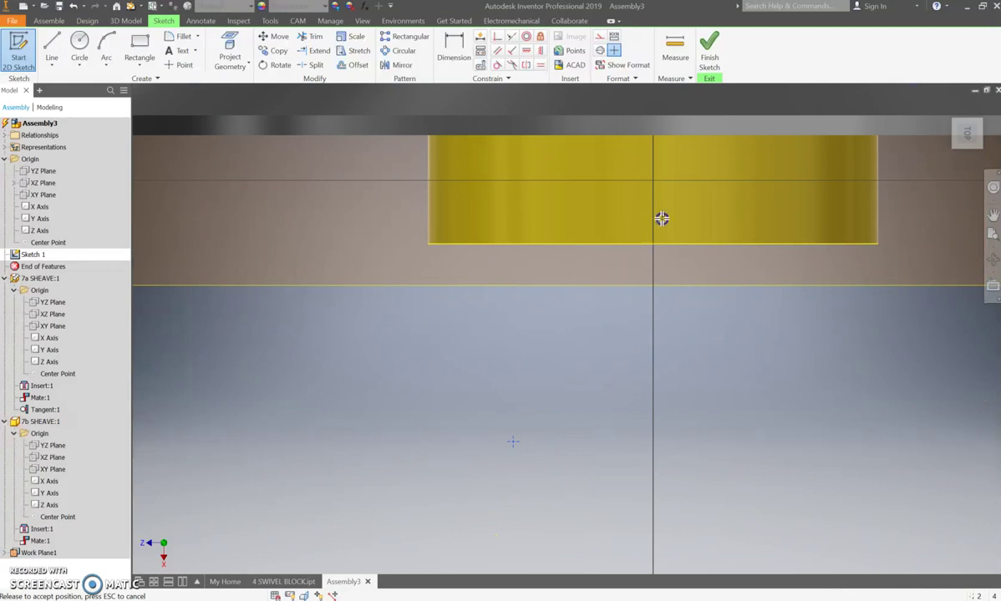
drag(644, 200, 641, 201)
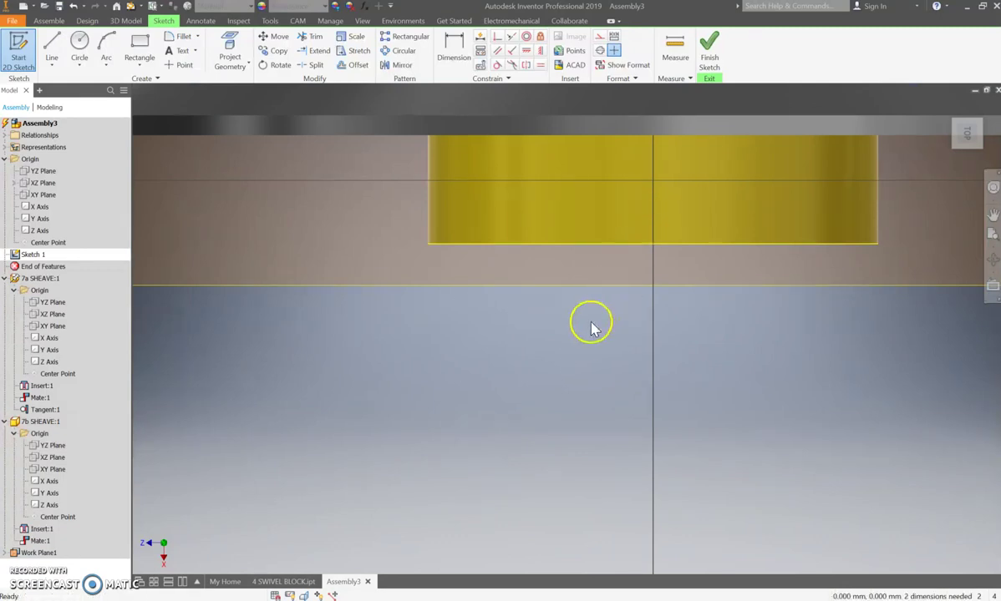
scroll(596, 354, down, 5)
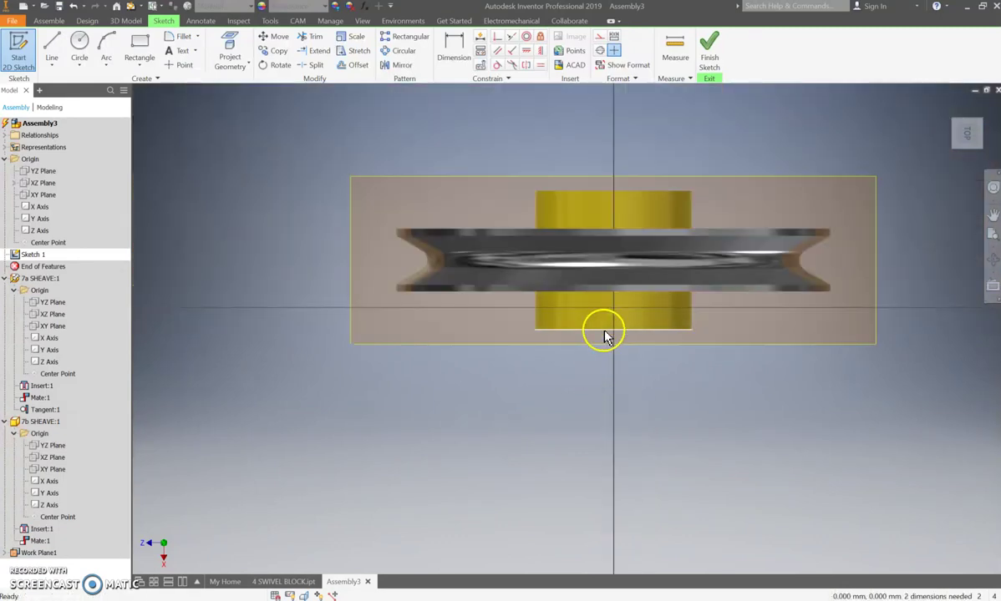
Align the sketch point with the midpoint of the projected hub edge using a Horizontal constraint
click(540, 51)
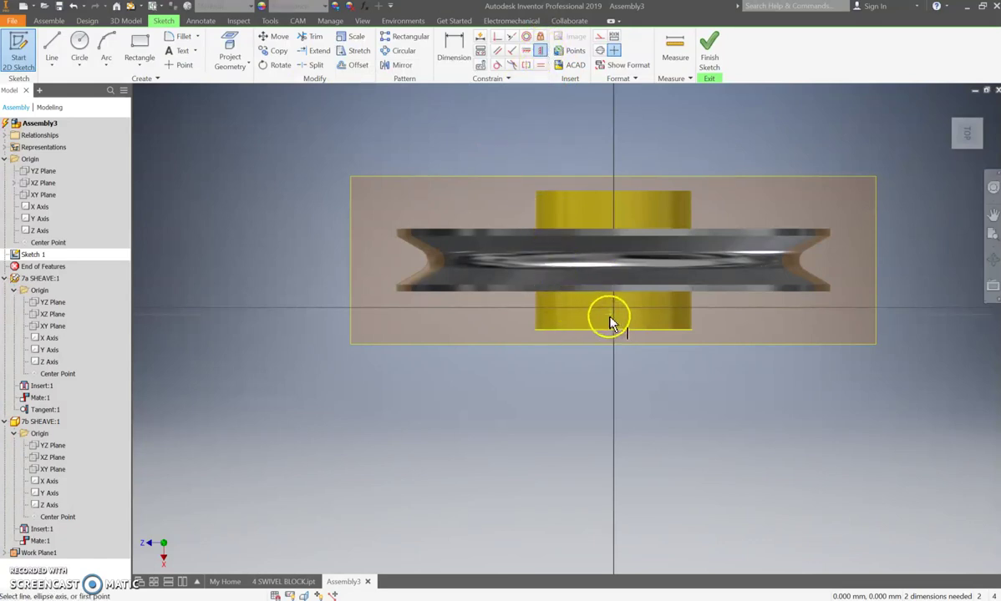
click(525, 50)
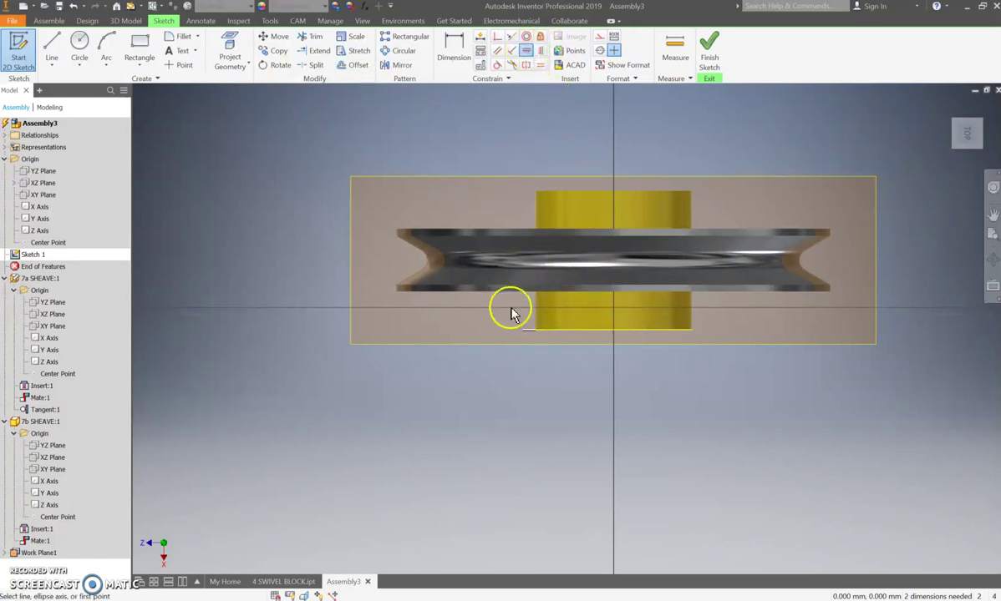
click(613, 329)
click(614, 336)
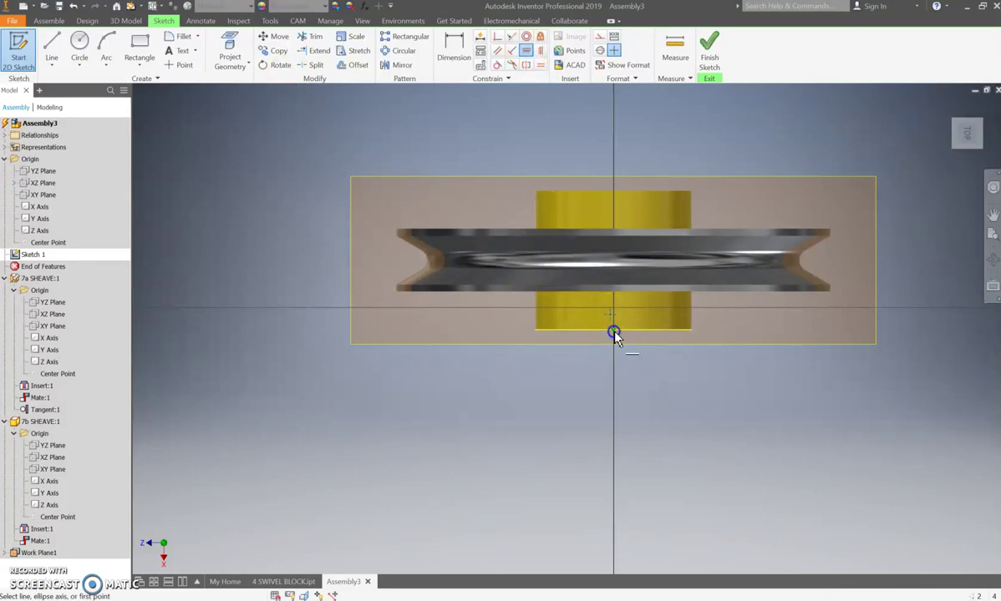
Dimension the sketch point 20 mm from the projected hub end edge
click(464, 48)
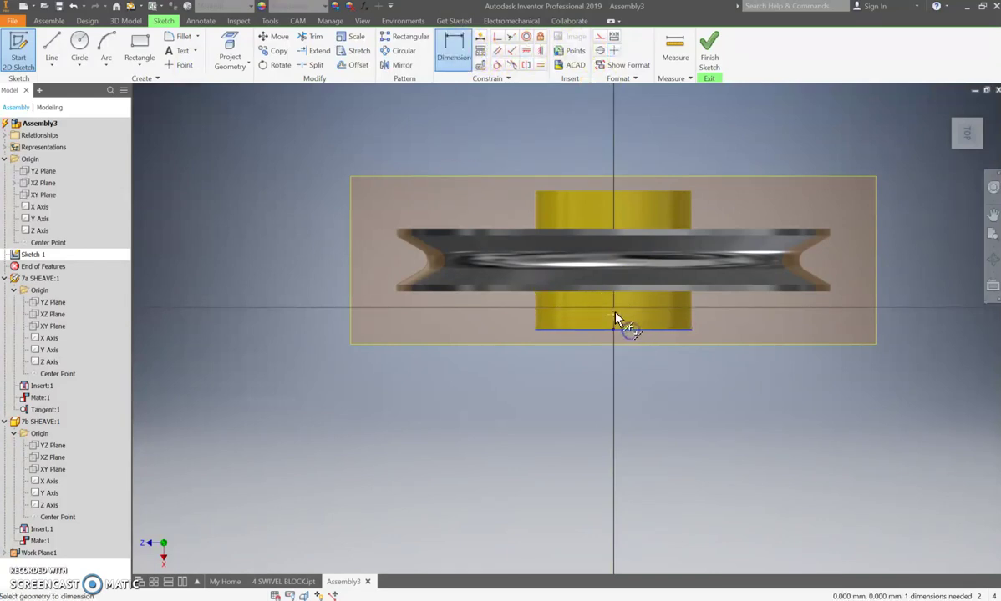
click(619, 321)
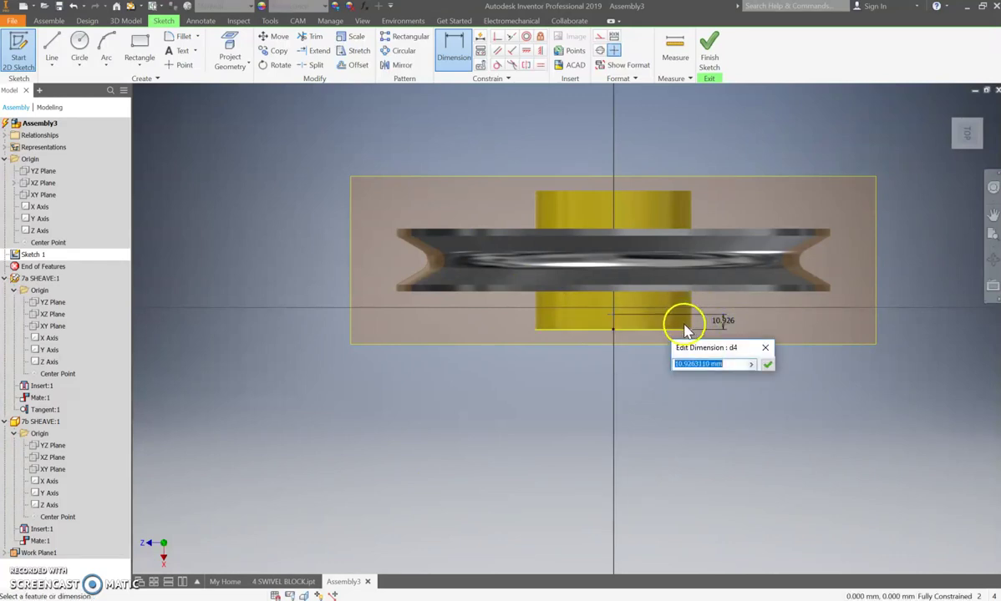
text(20)
key(Return)
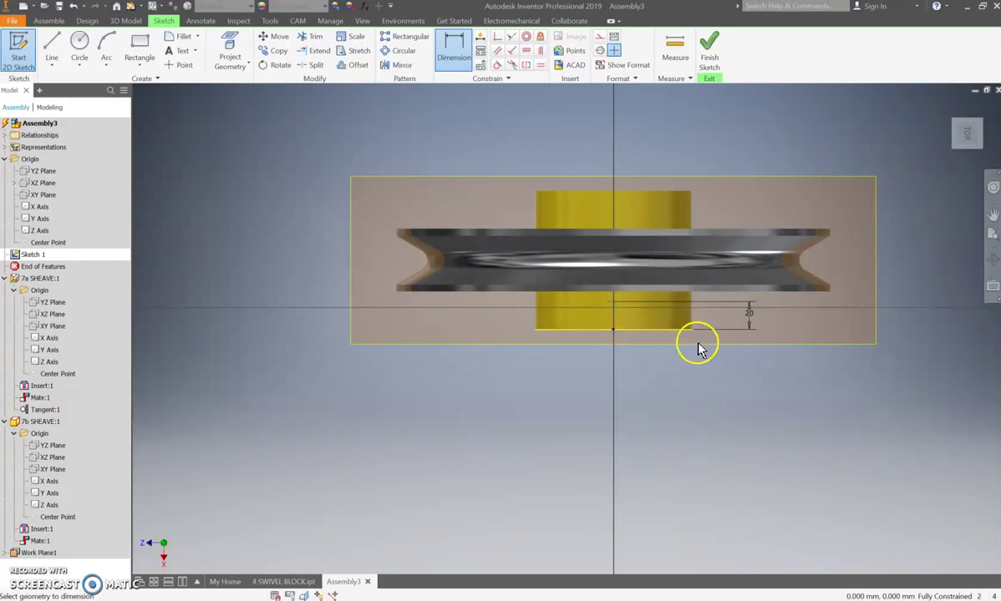
Finish the sketch and hide the work plane tangent to the hub
click(715, 59)
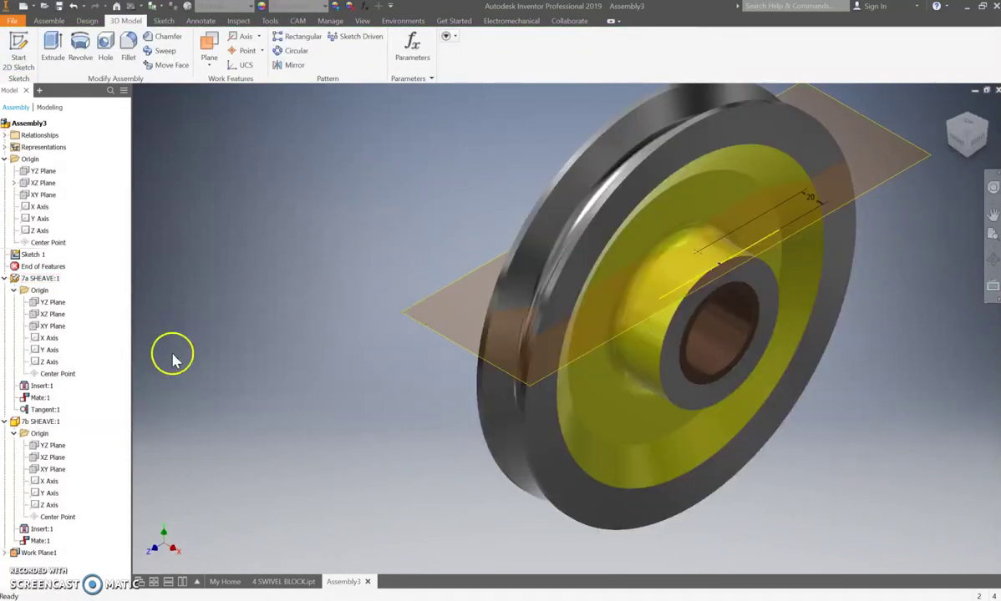
right_click(25, 551)
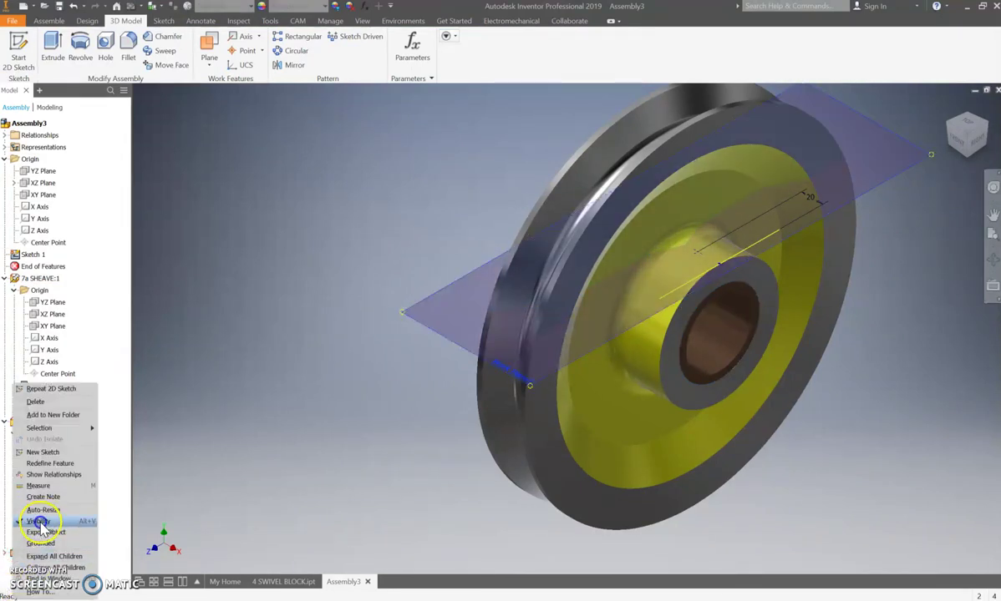
click(39, 522)
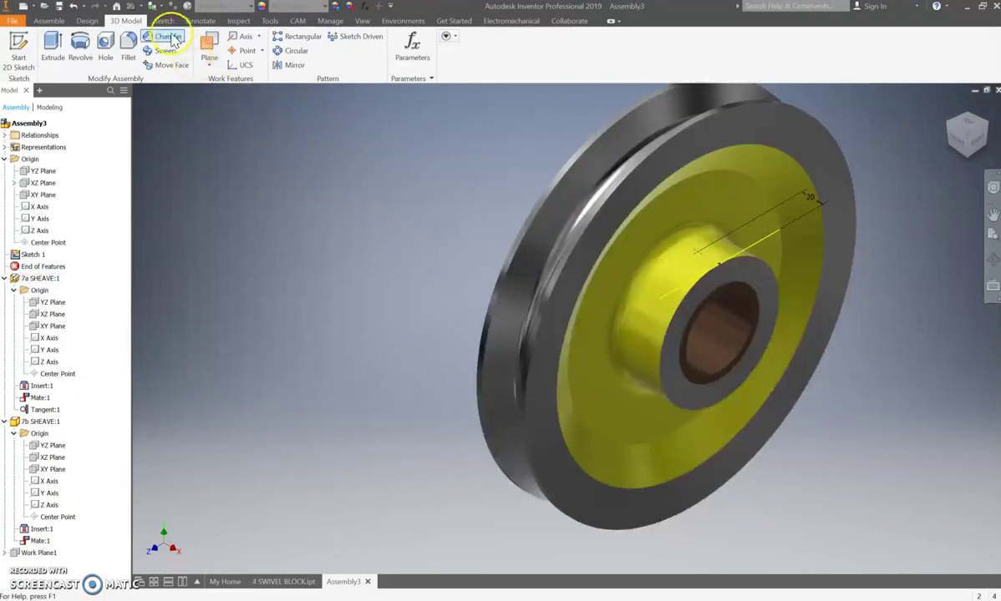
Set up a simple hole with a counterbore seat at the sketch point, terminating at the bushing's inner bore surface
click(90, 20)
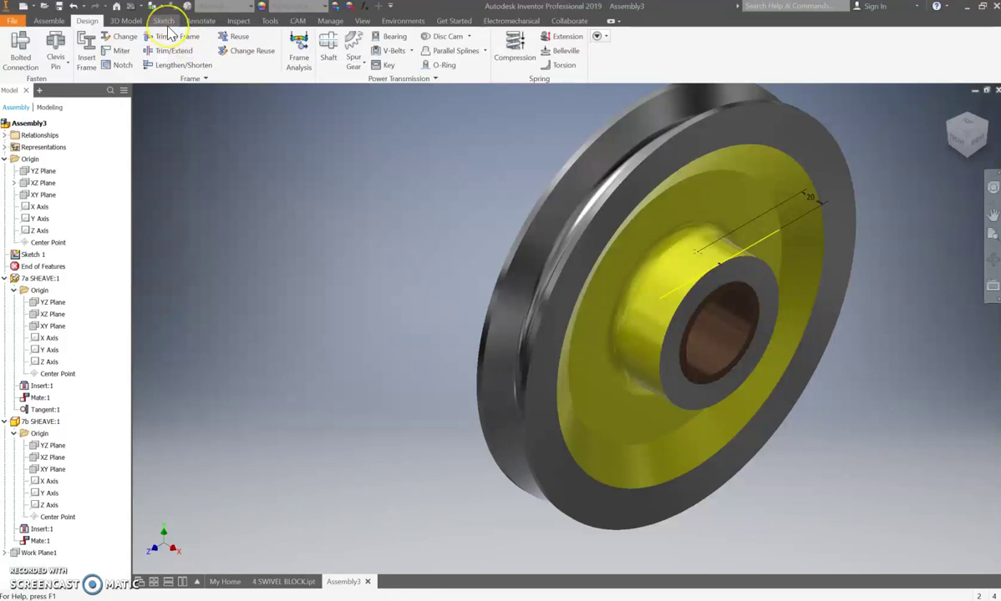
click(141, 21)
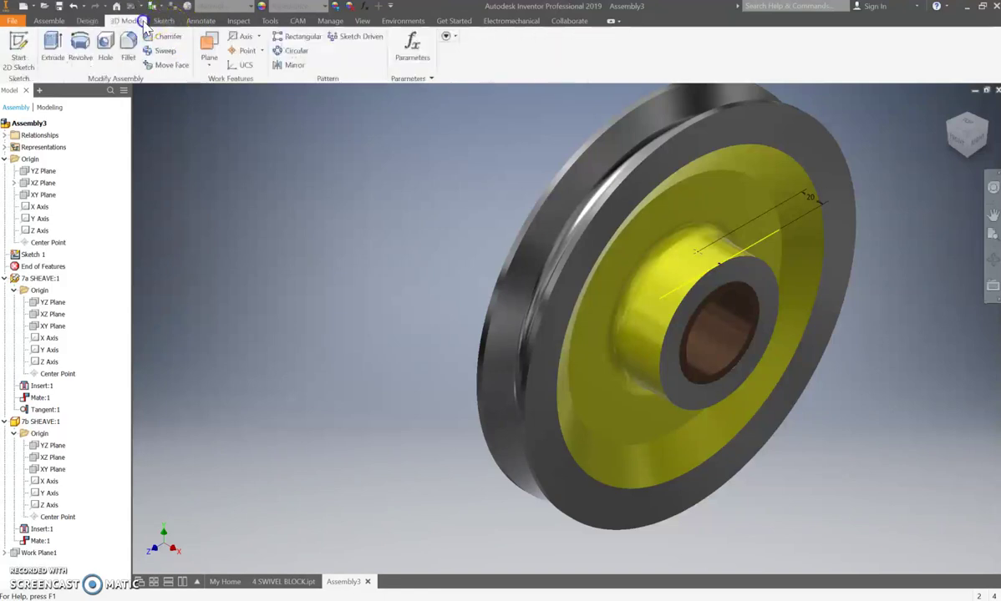
click(106, 52)
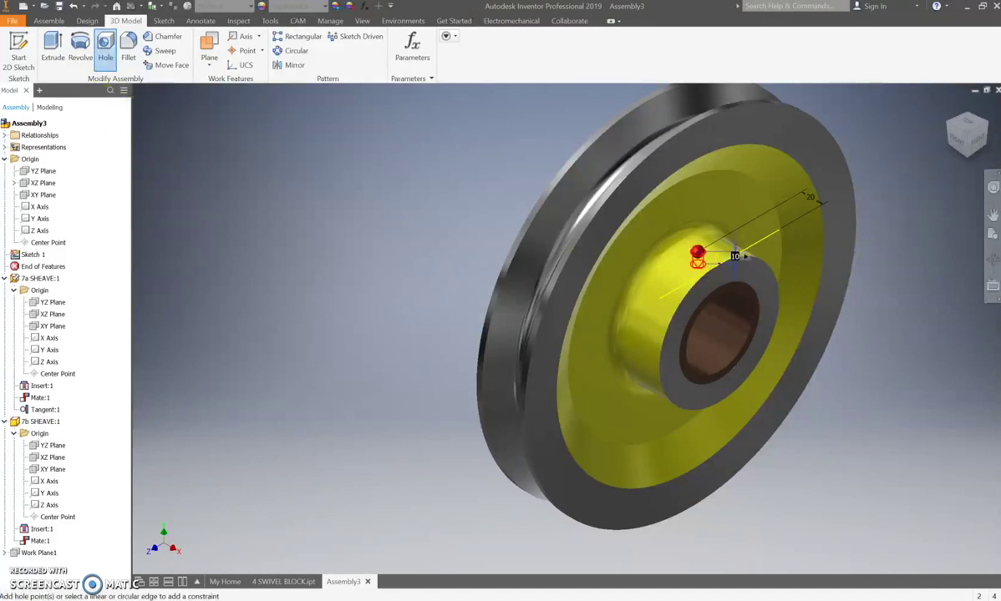
drag(983, 85, 272, 96)
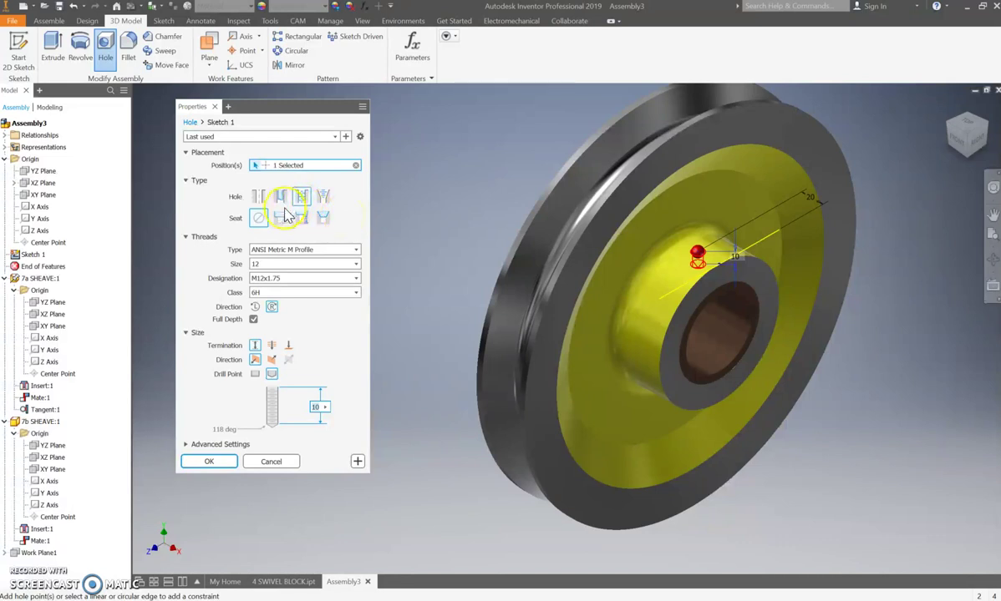
click(260, 200)
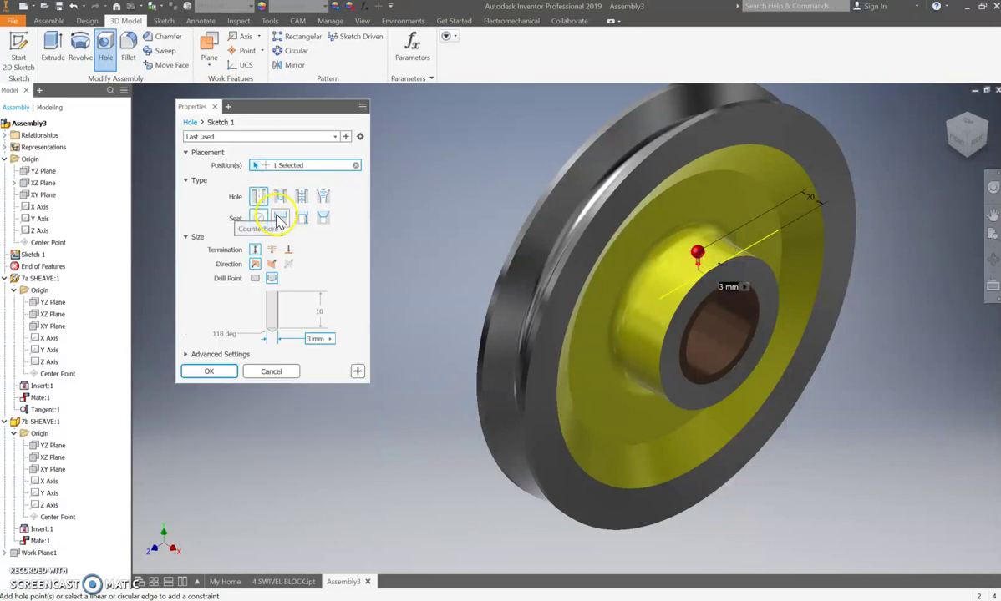
click(279, 218)
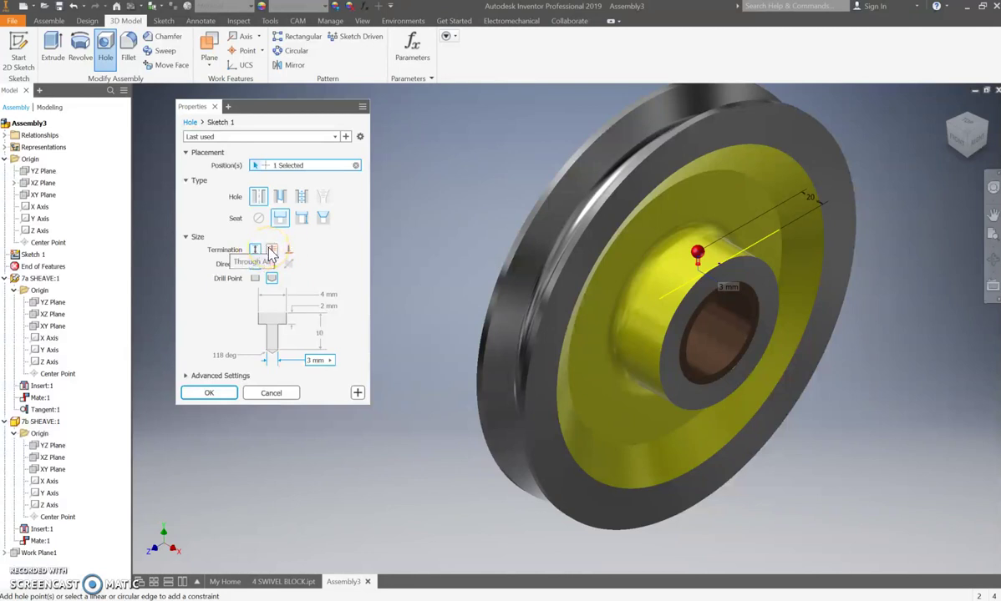
click(289, 250)
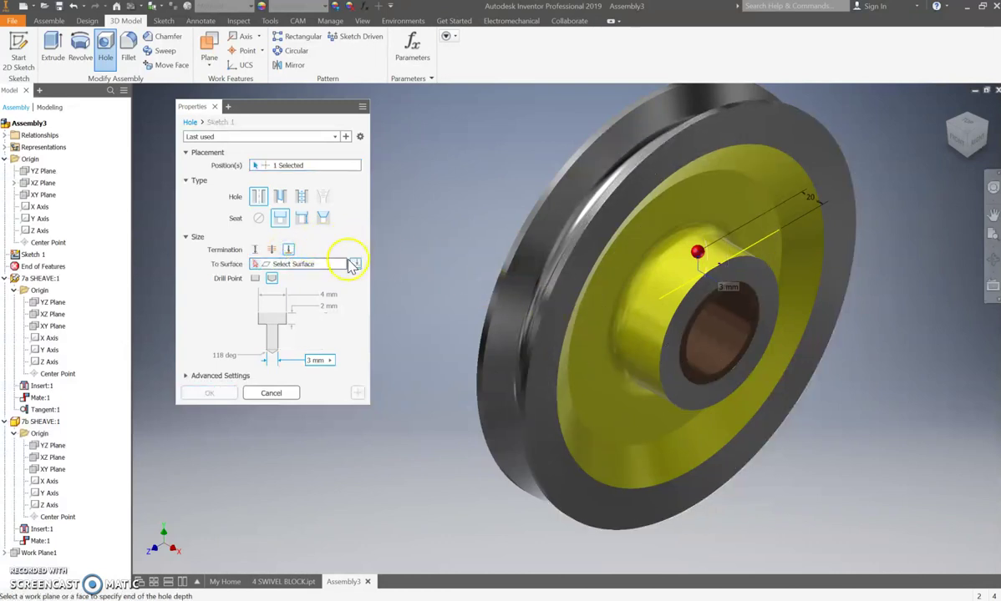
click(707, 343)
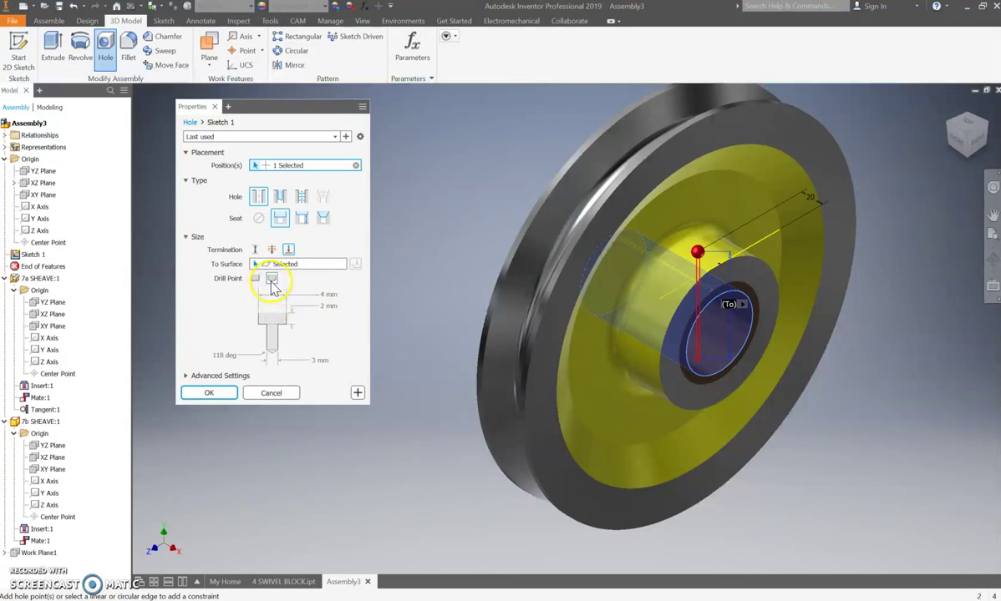
Set the hole's counterbore diameter to 10.5 mm
click(327, 295)
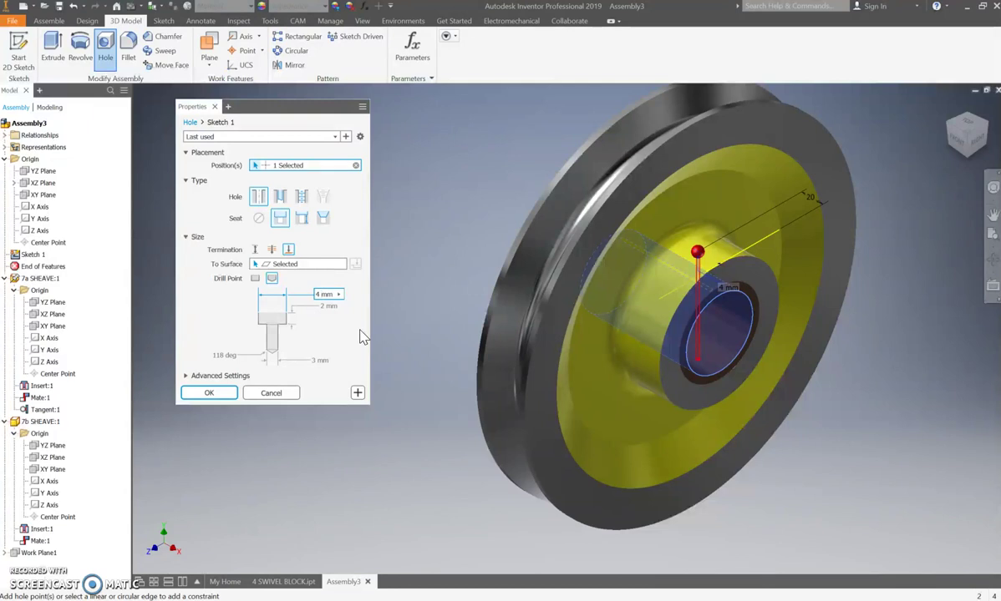
text(1.5)
key(BackSpace)
key(BackSpace)
key(BackSpace)
key(BackSpace)
key(BackSpace)
text(10.5)
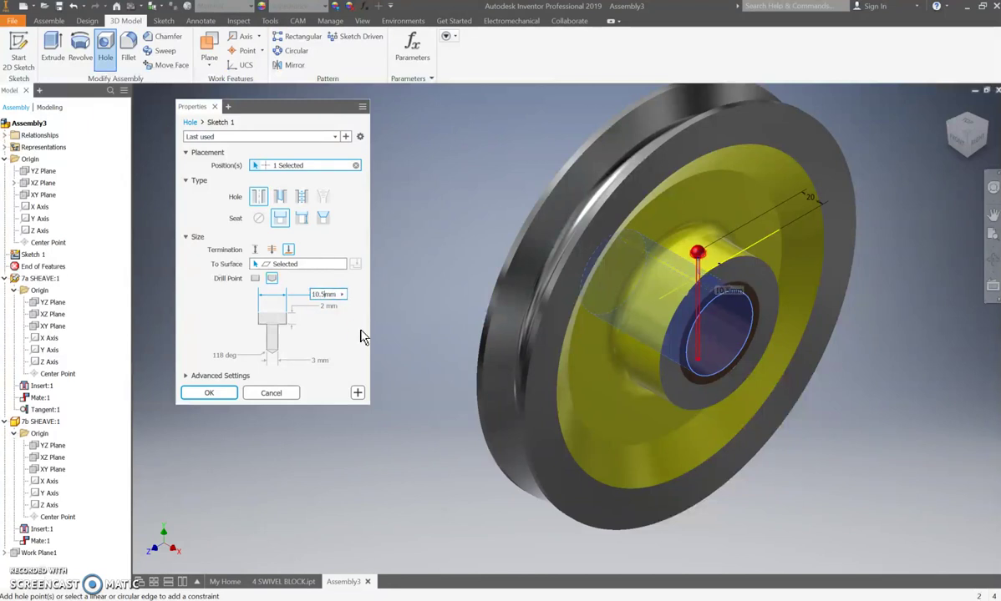
click(351, 341)
click(351, 341)
Set the hole's counterbore depth to 10 mm
click(338, 311)
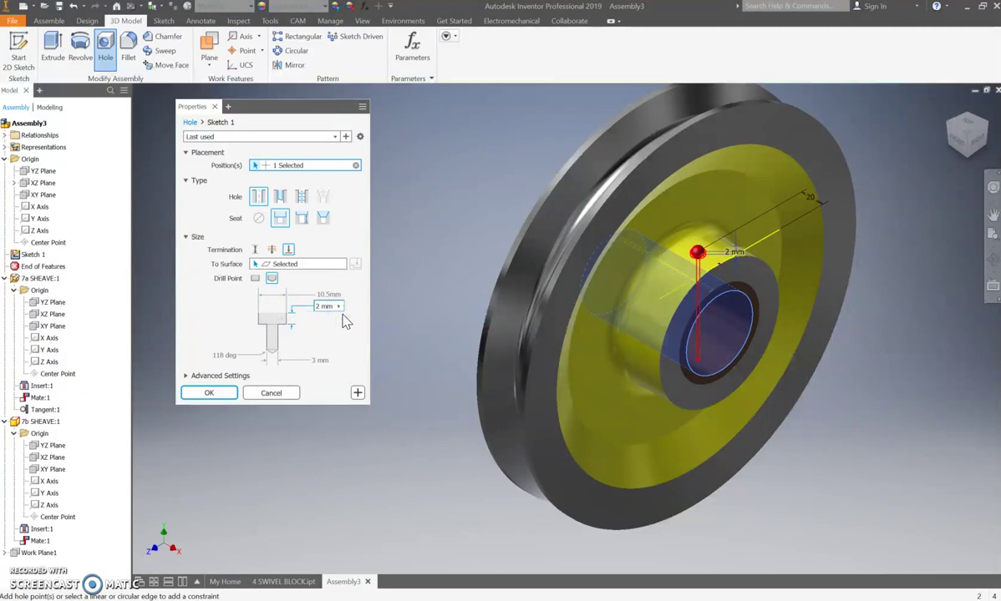
text(10)
key(BackSpace)
key(BackSpace)
key(BackSpace)
text(Mm)
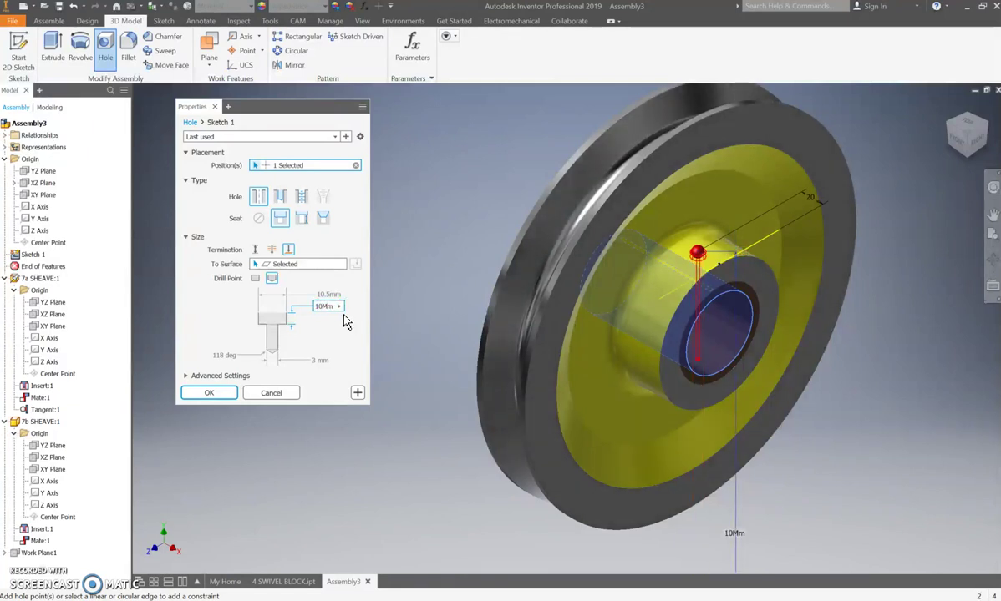
key(BackSpace)
text(m)
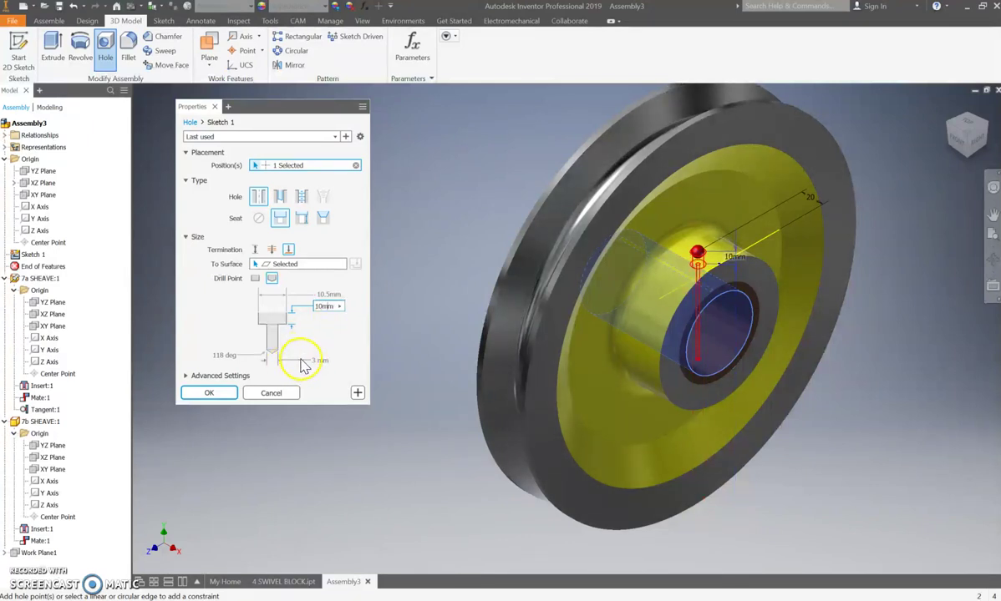
Set the drilled hole diameter to 5 mm and create the counterbored hole through the hub and bushing wall
click(316, 361)
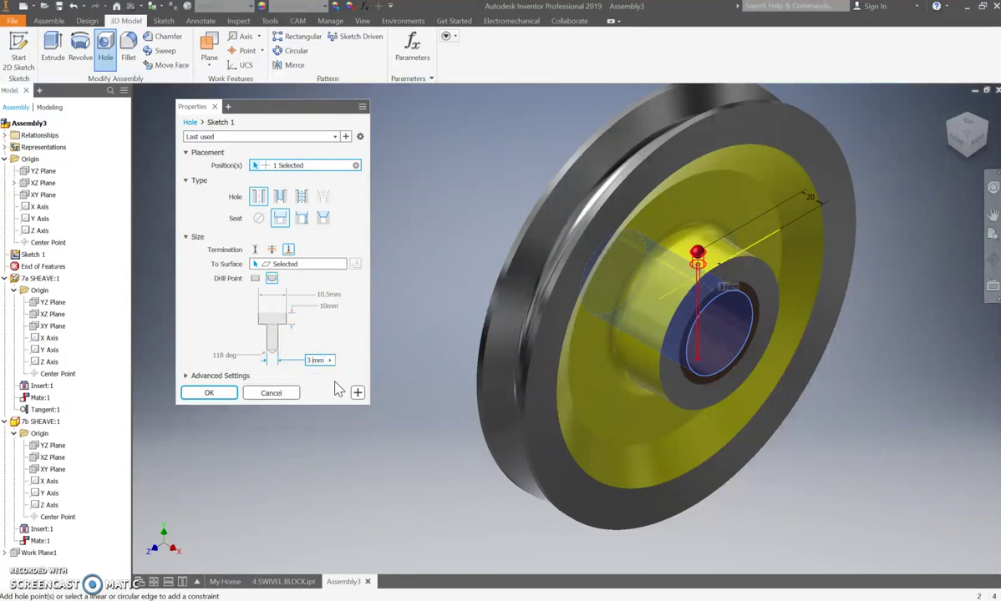
key(BackSpace)
text(5)
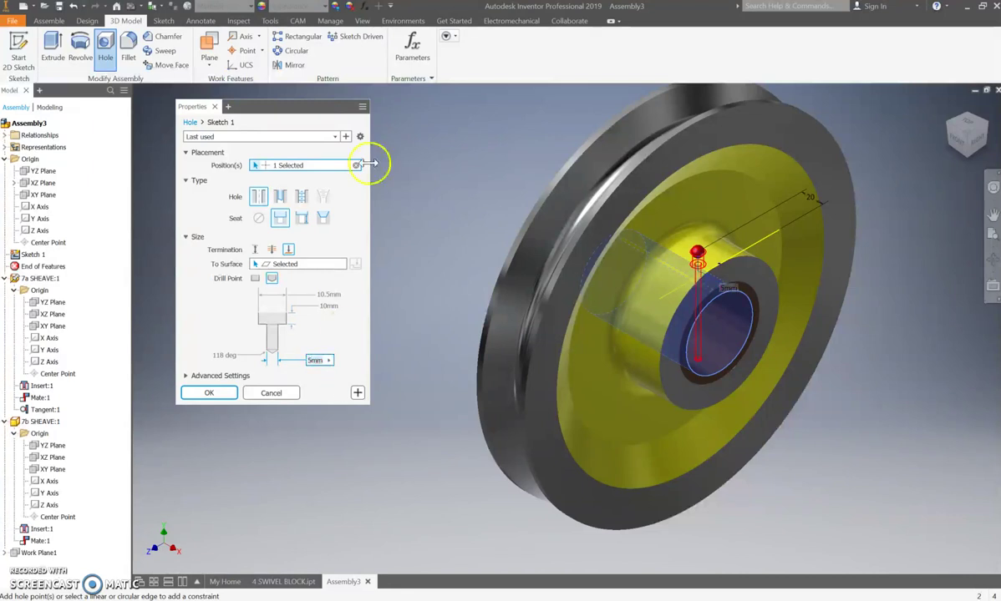
click(209, 392)
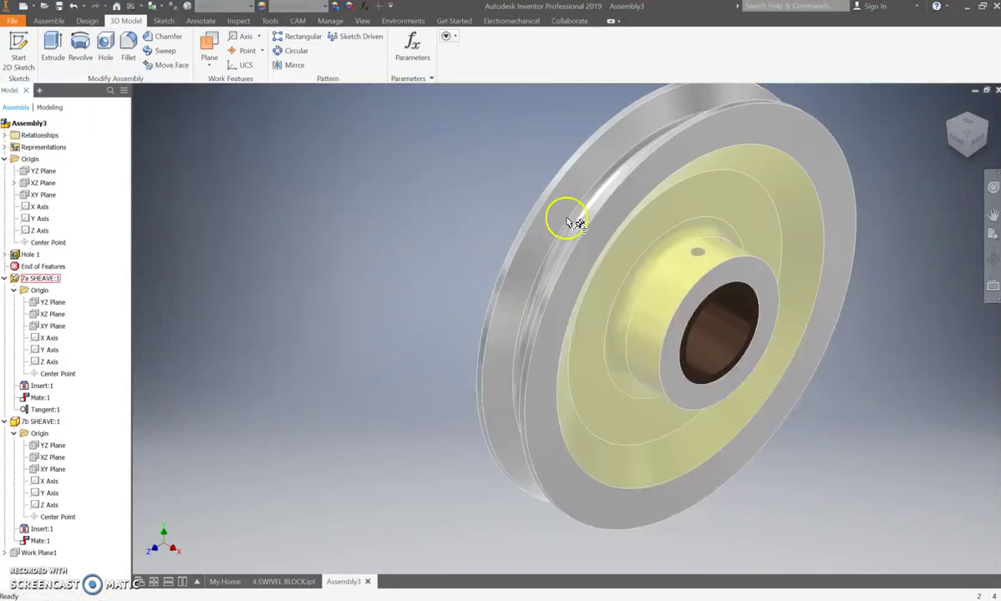
scroll(722, 264, down, 3)
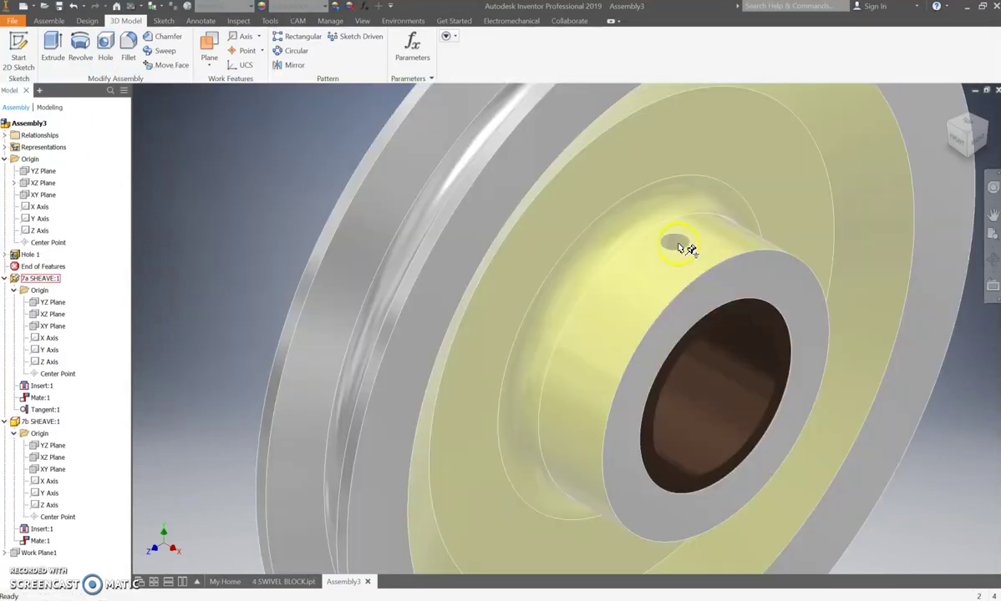
click(284, 172)
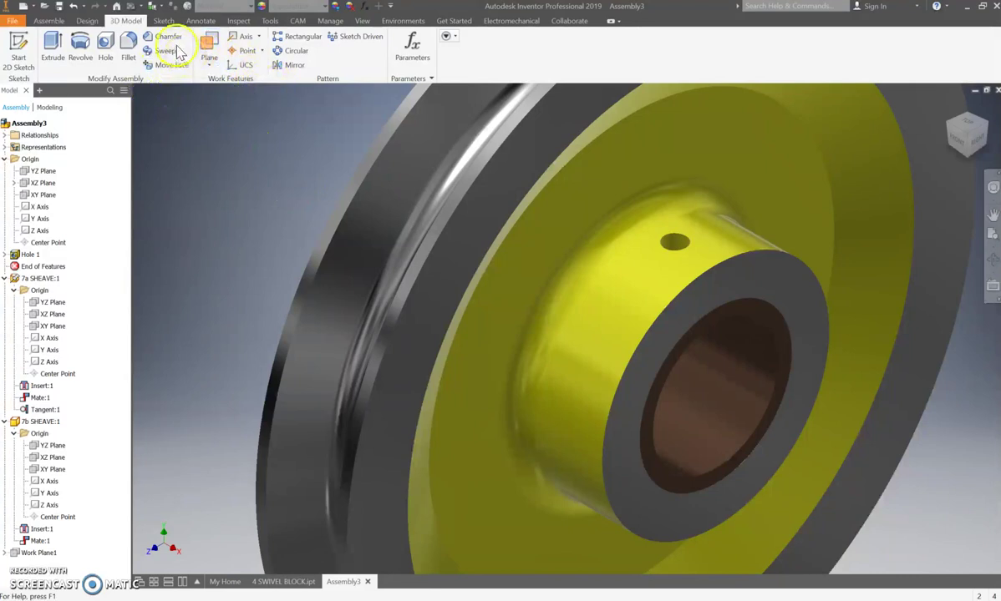
click(87, 22)
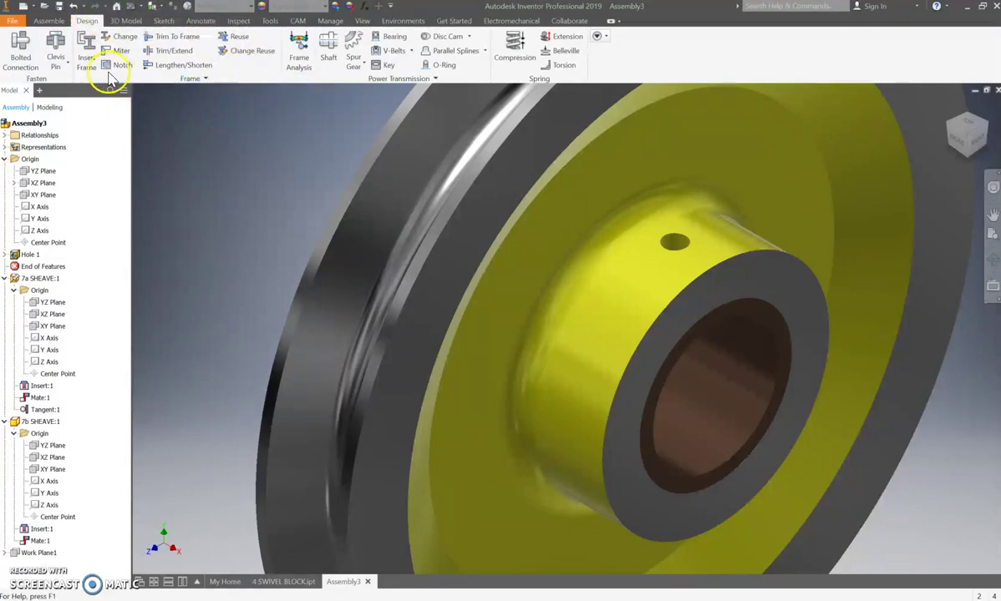
click(127, 20)
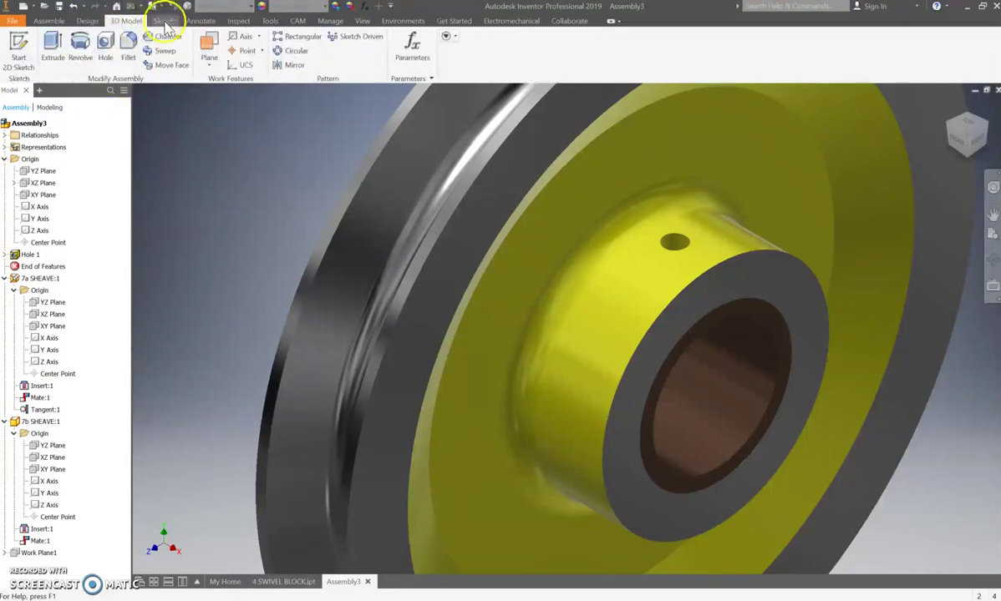
click(165, 21)
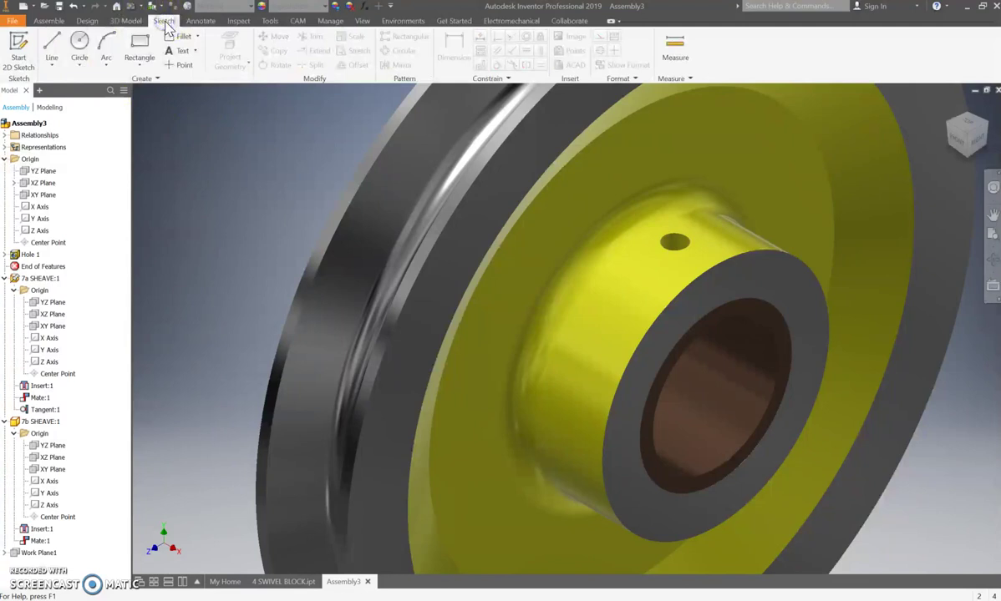
click(192, 23)
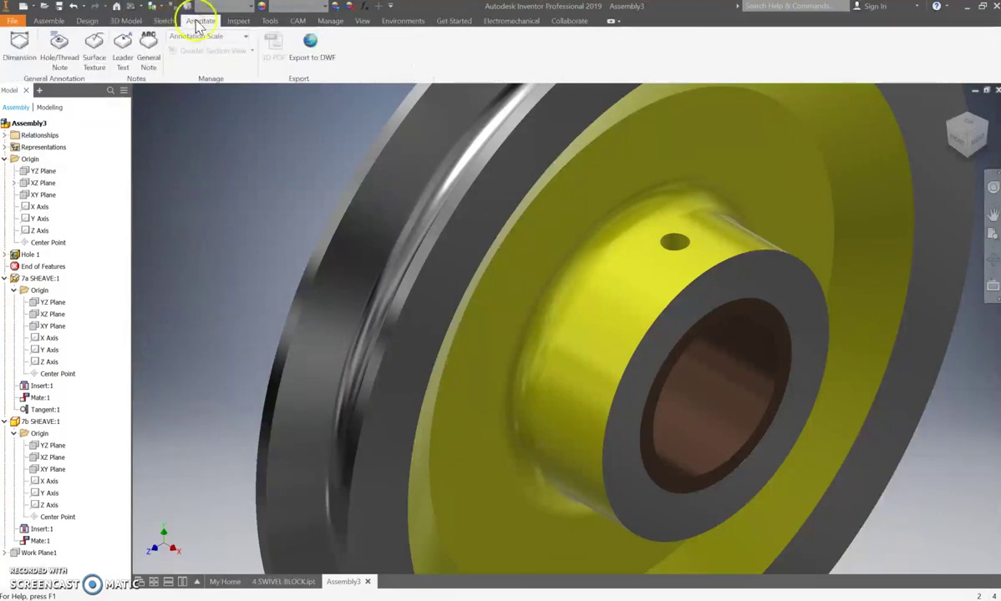
click(238, 21)
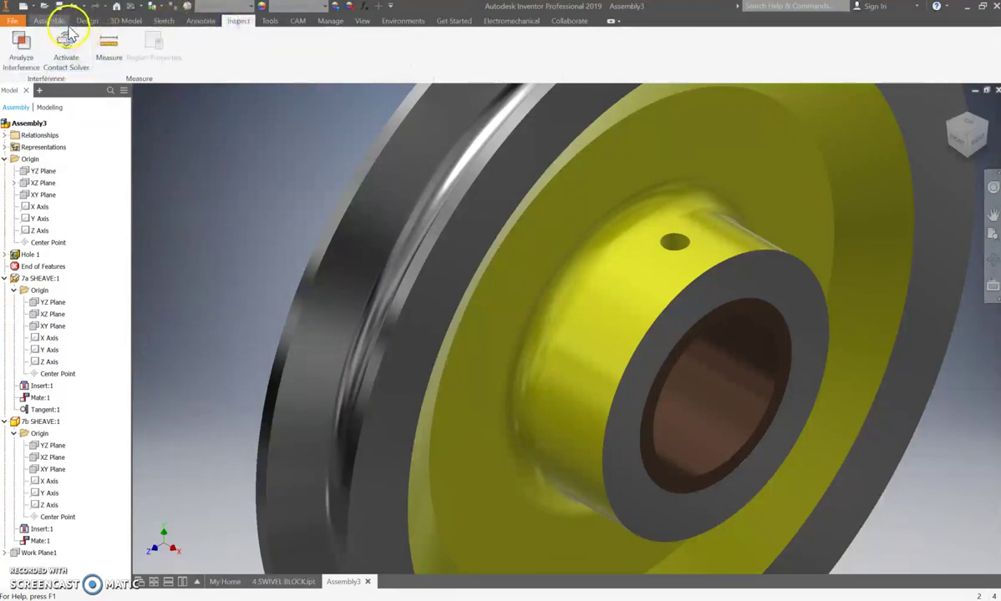
click(50, 21)
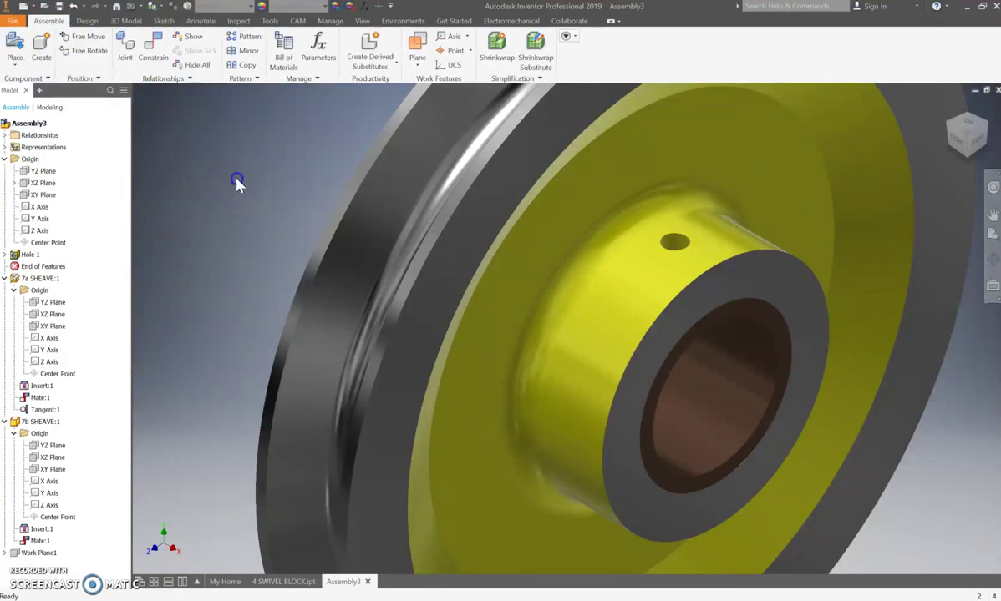
click(384, 196)
scroll(794, 177, up, 5)
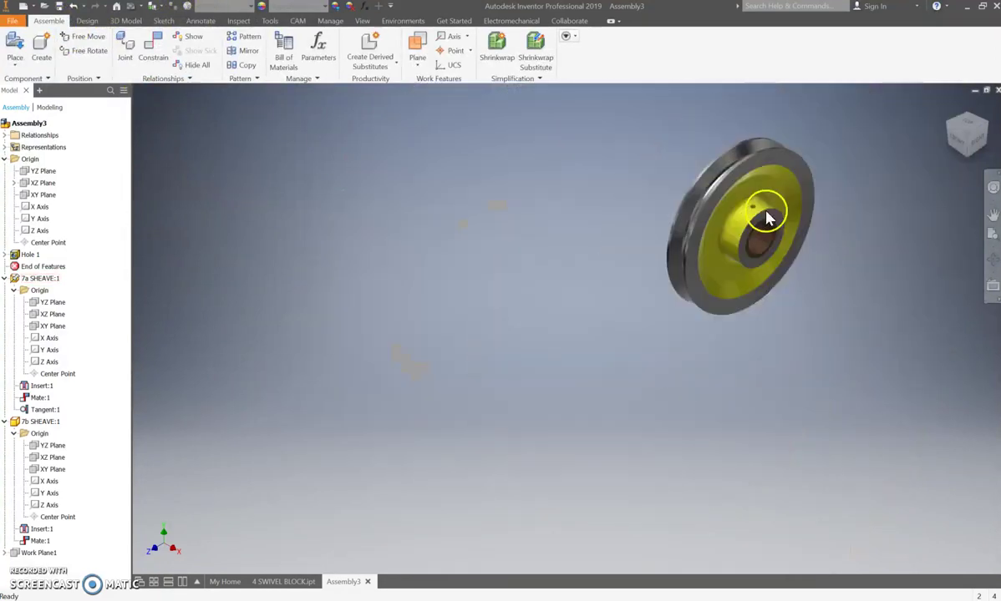
scroll(770, 234, down, 5)
click(536, 213)
click(358, 228)
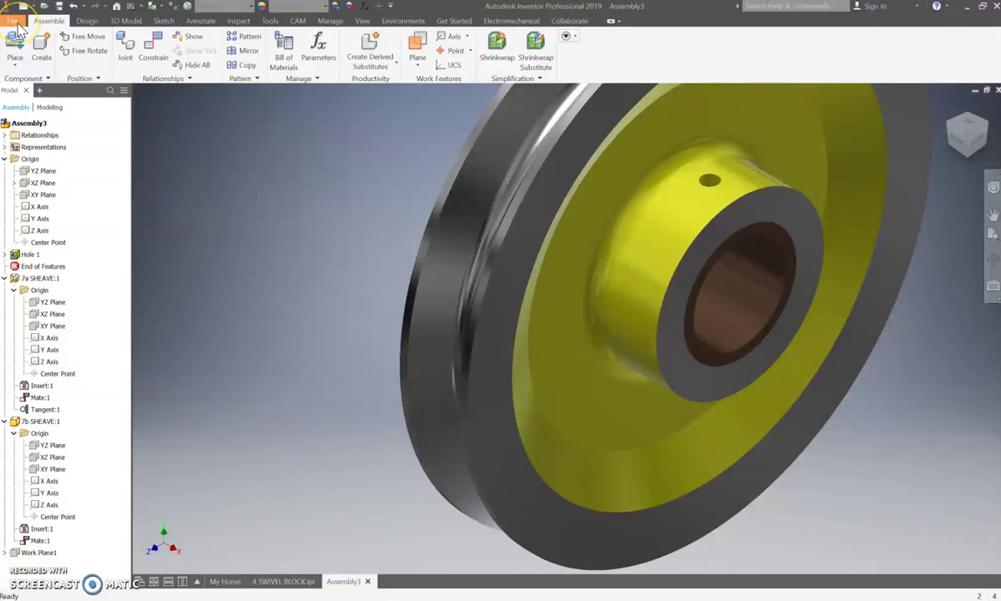
Rename the top-level assembly that holds the sheave wheel and bushing as 7 SHEAVE
click(34, 125)
text(7)
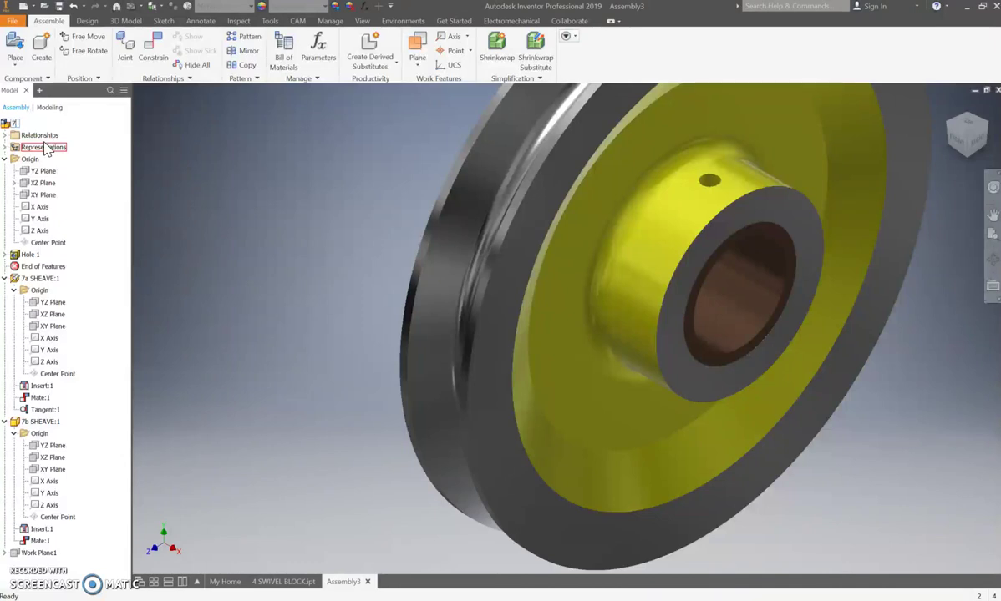
text( SHEAVE)
click(193, 172)
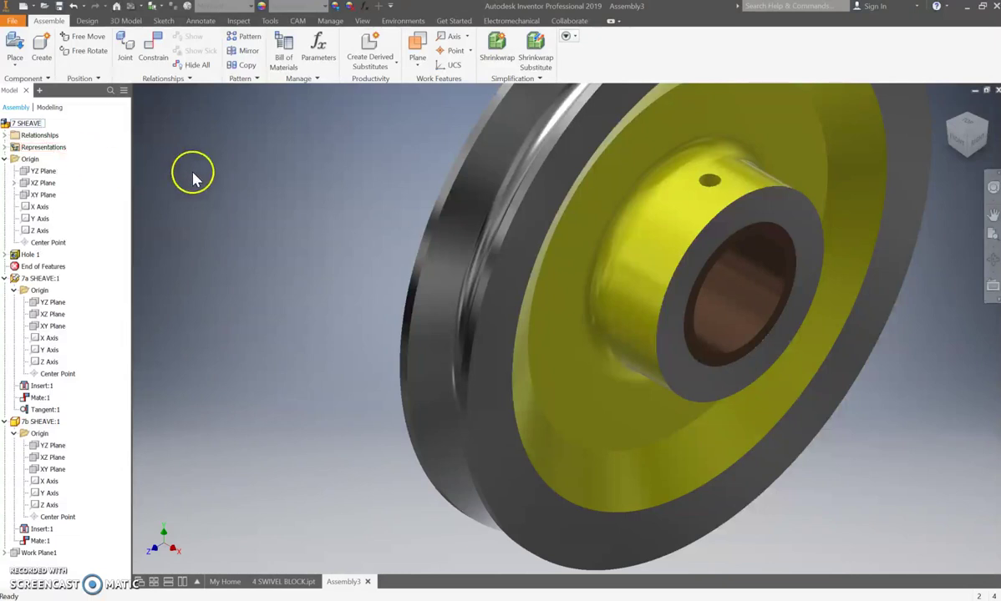
click(247, 232)
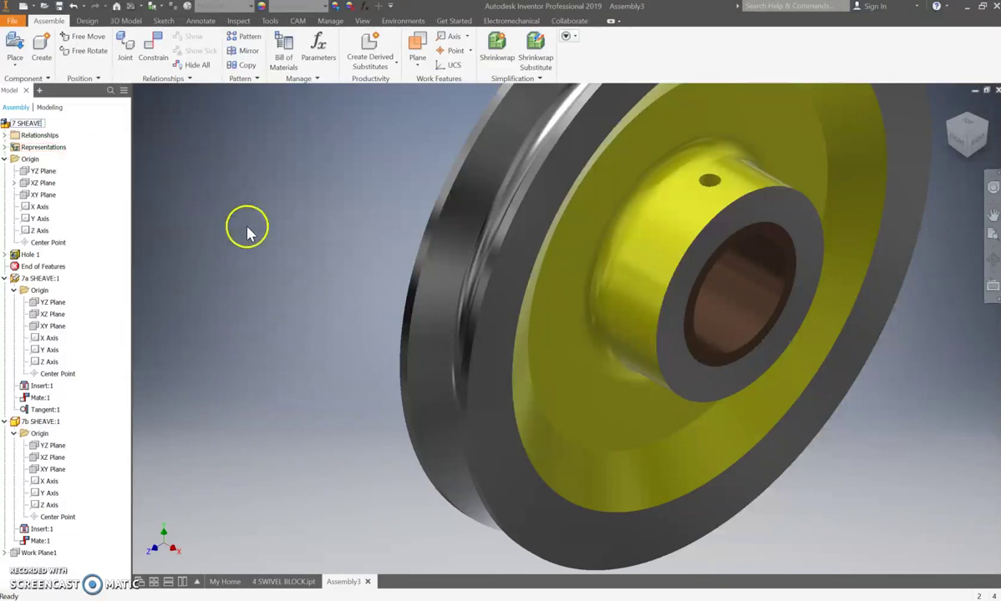
click(319, 240)
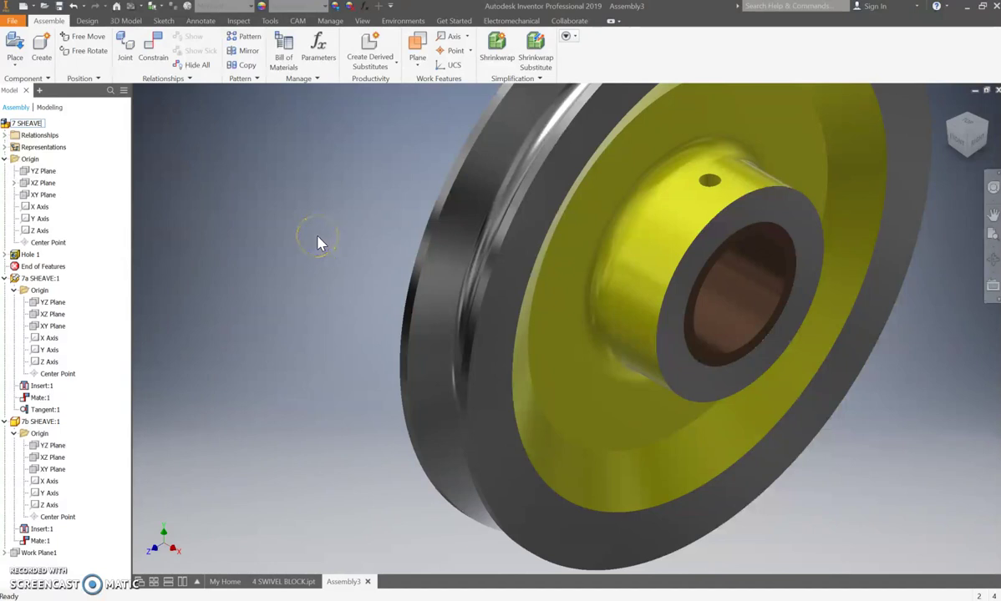